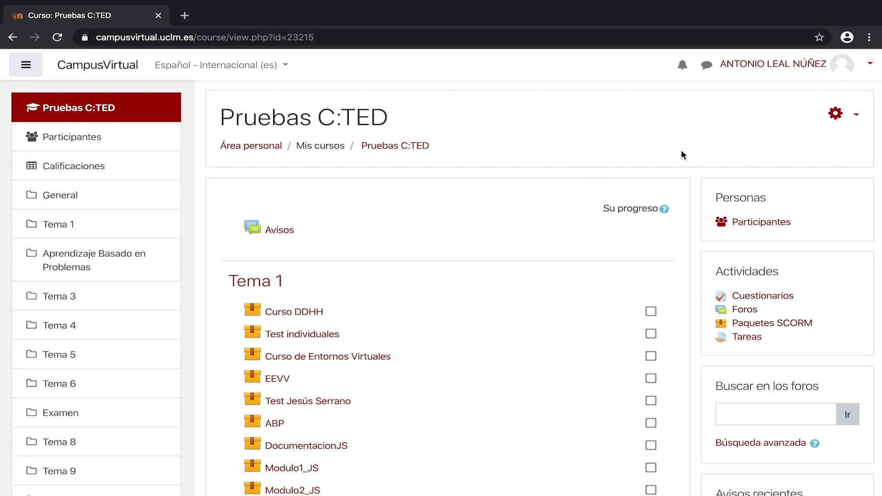
# Step: Open the course administration page and go to its question bank
pyautogui.click(836, 114)
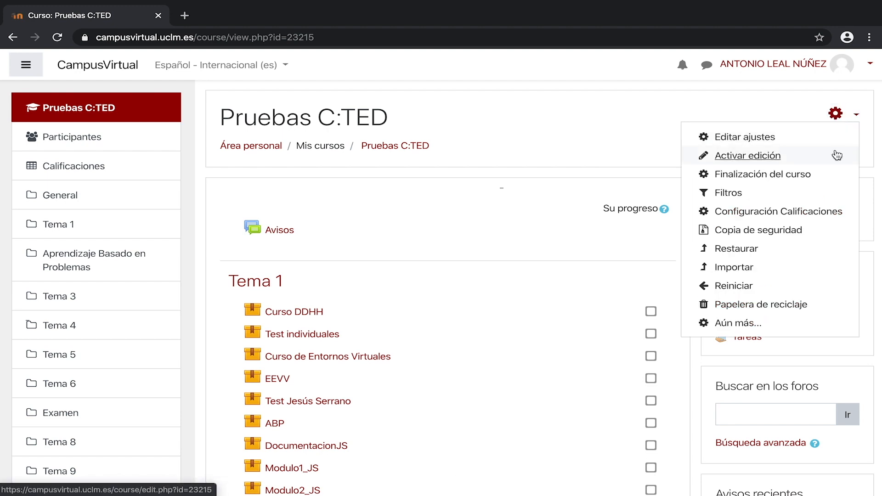
pyautogui.click(788, 323)
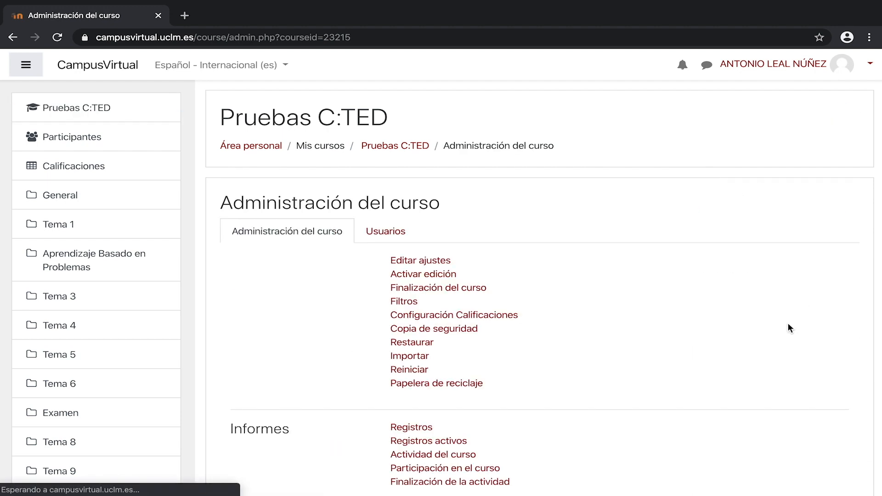
pyautogui.scroll(-3, 597, 306)
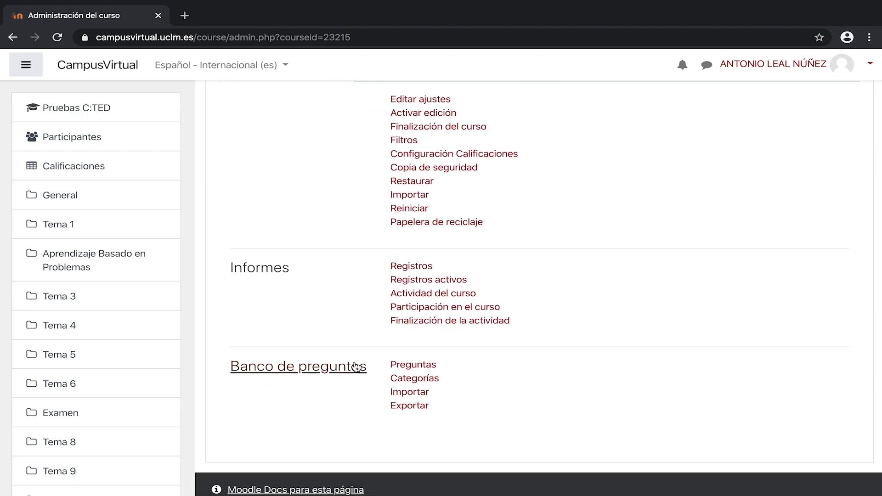
pyautogui.click(344, 374)
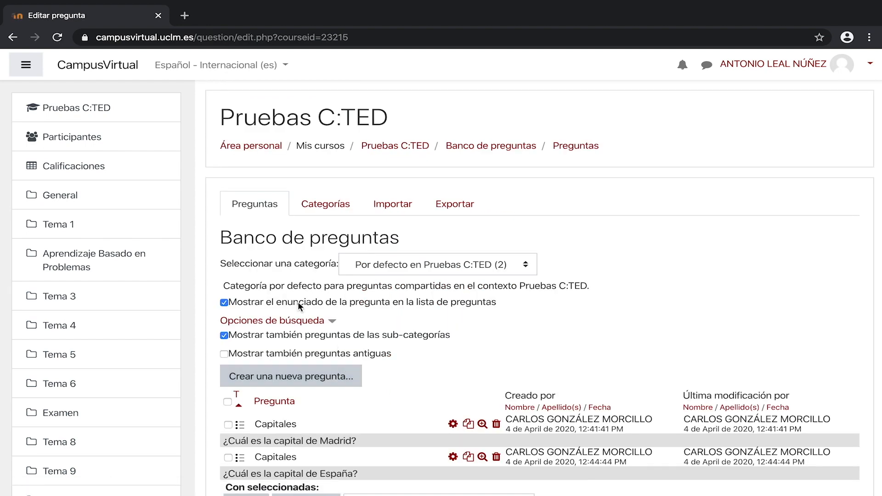
# Step: Open the question categories and start a new category named Tema 1 under Por defecto en Pruebas C:TED
pyautogui.click(349, 212)
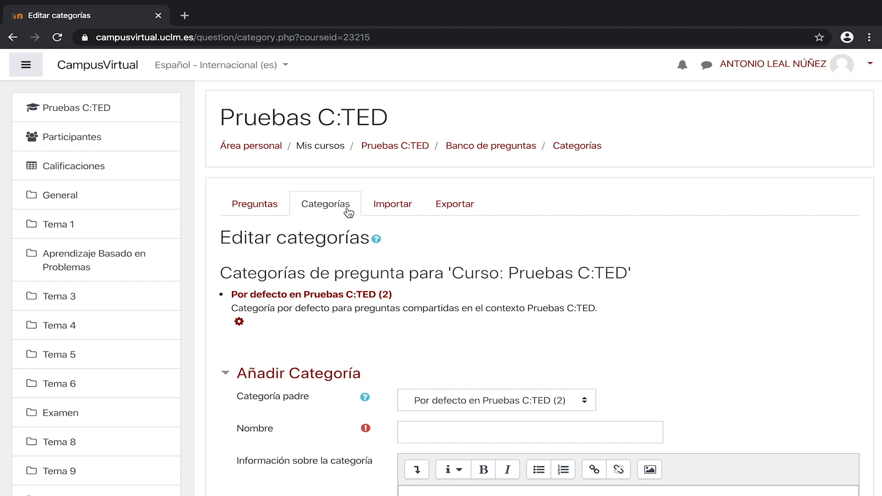
pyautogui.scroll(-1, 356, 245)
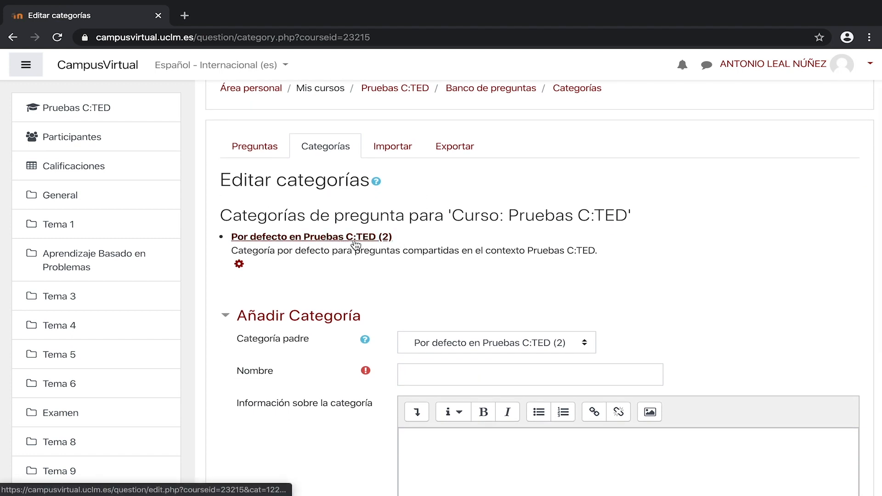
pyautogui.scroll(-1, 450, 284)
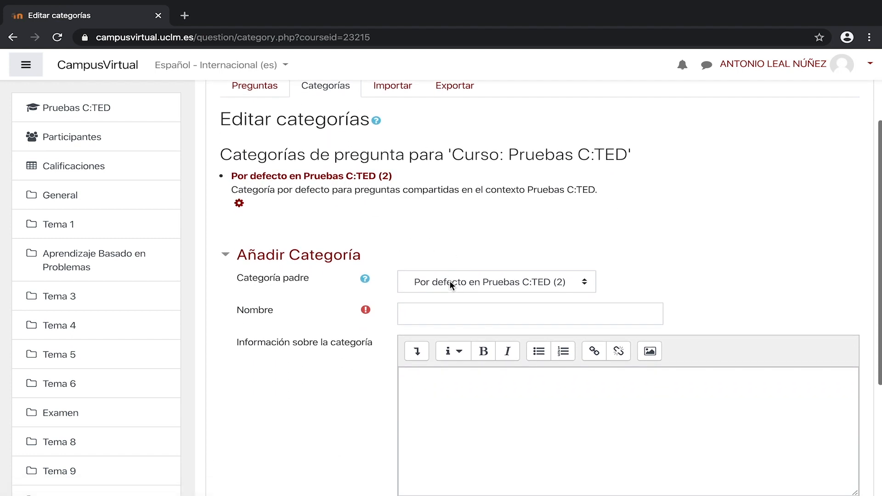
pyautogui.click(471, 272)
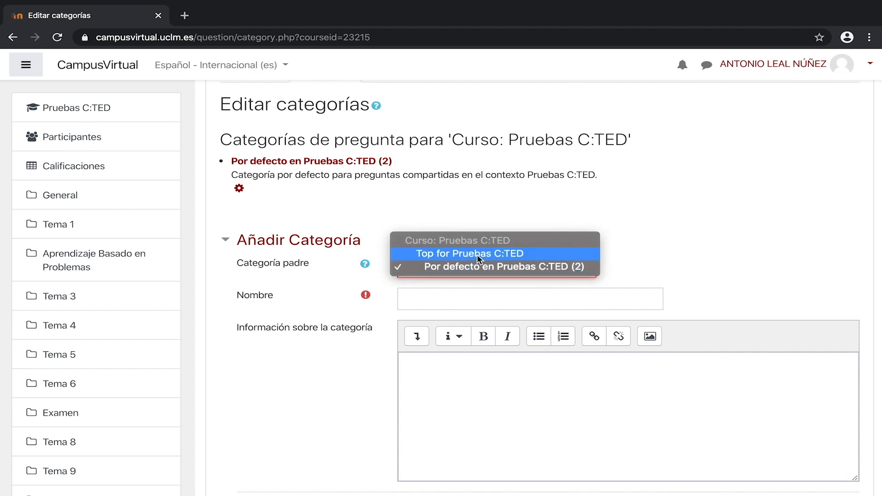
pyautogui.click(459, 304)
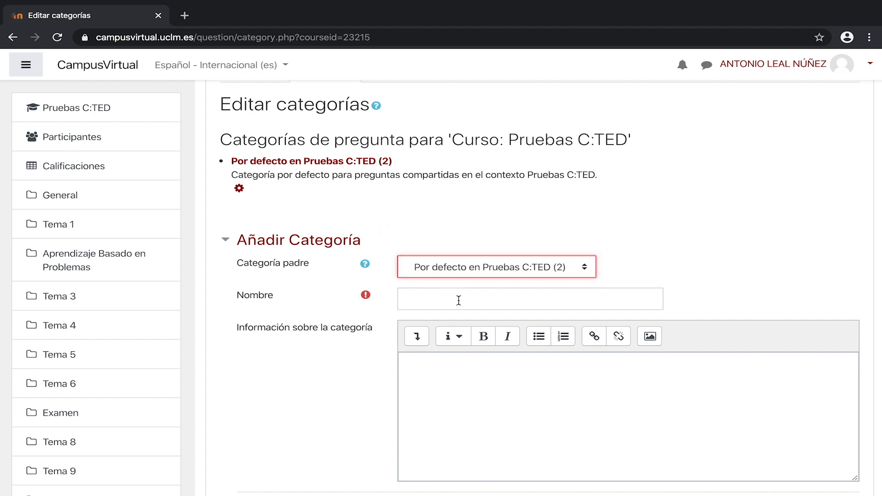
pyautogui.click(458, 301)
pyautogui.write('T')
# Step: Describe the category as 'Preguntas correspondientes al tema 1. Posteriormente agregaremos subcategorías para clasificar las preguntas por su dificultad.' and add it
pyautogui.click(473, 355)
pyautogui.write('Preguntas correspondientes al tema ')
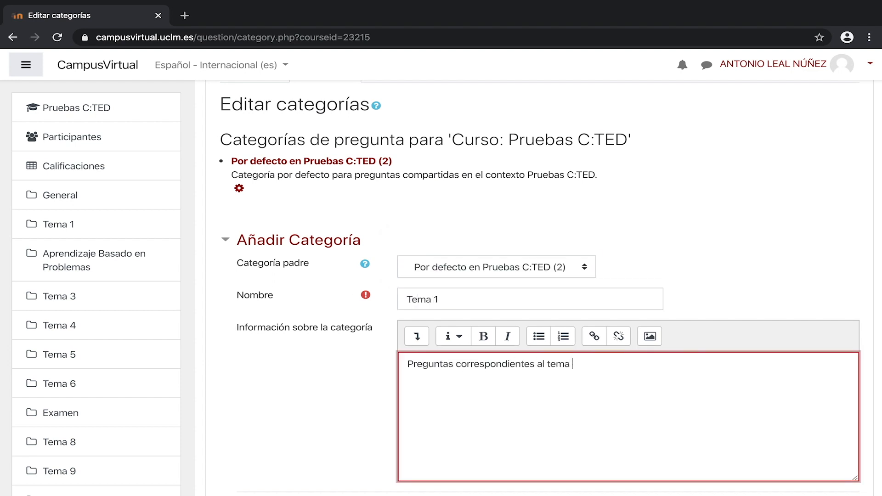
pyautogui.write('1. Posteriormente agregaremos subcategorías para clasificar las preguntas por su dificultad.')
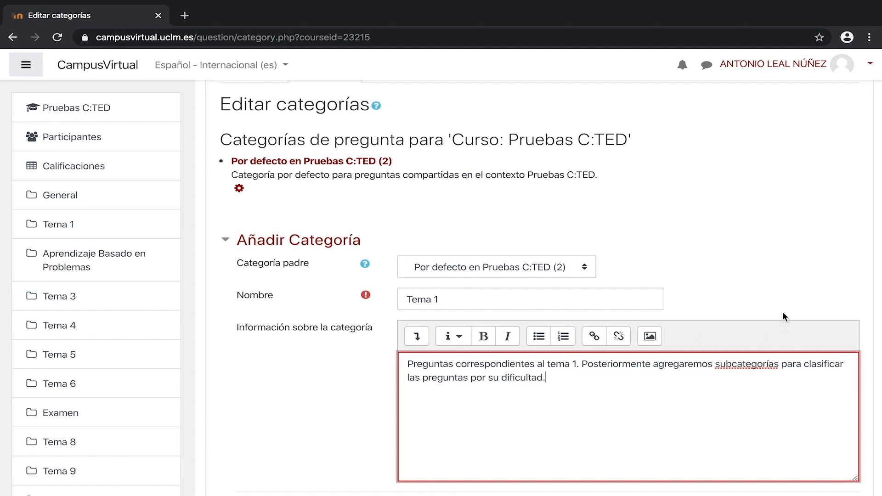
pyautogui.scroll(-3, 782, 312)
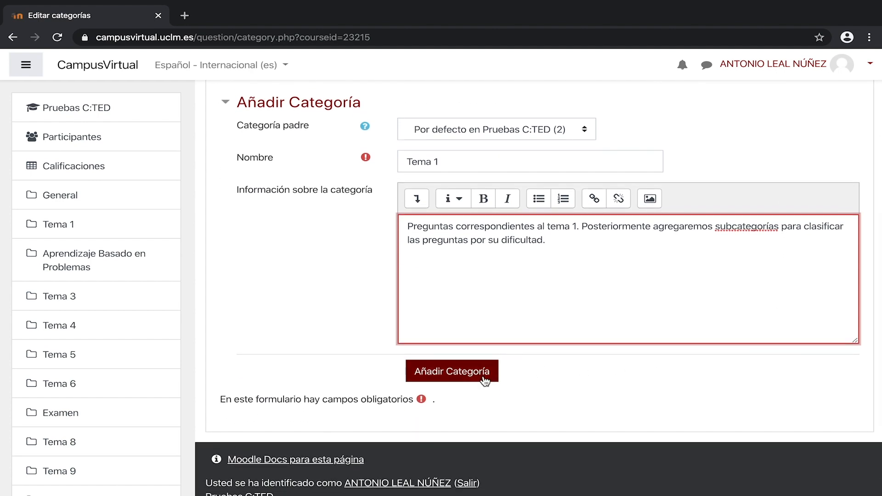
pyautogui.click(485, 381)
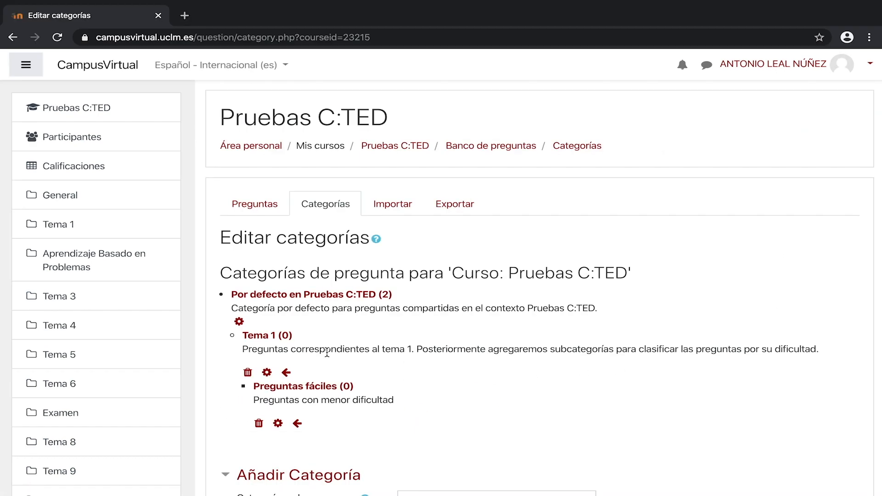
# Step: Return to the question list and select the Preguntas fáciles category
pyautogui.click(276, 212)
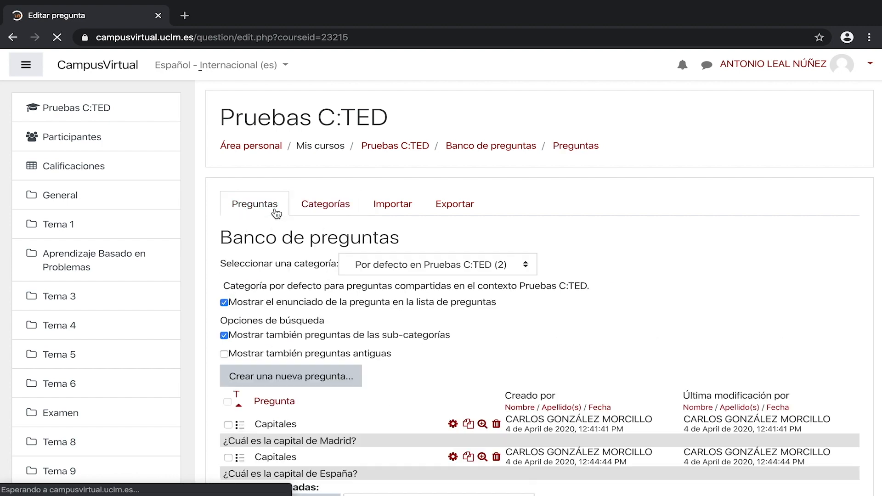
pyautogui.click(527, 265)
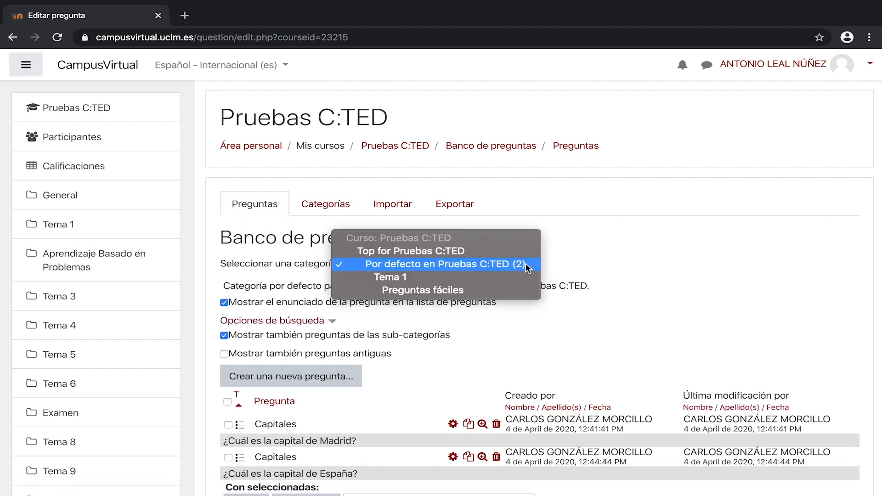
pyautogui.click(515, 291)
pyautogui.scroll(-3, 572, 288)
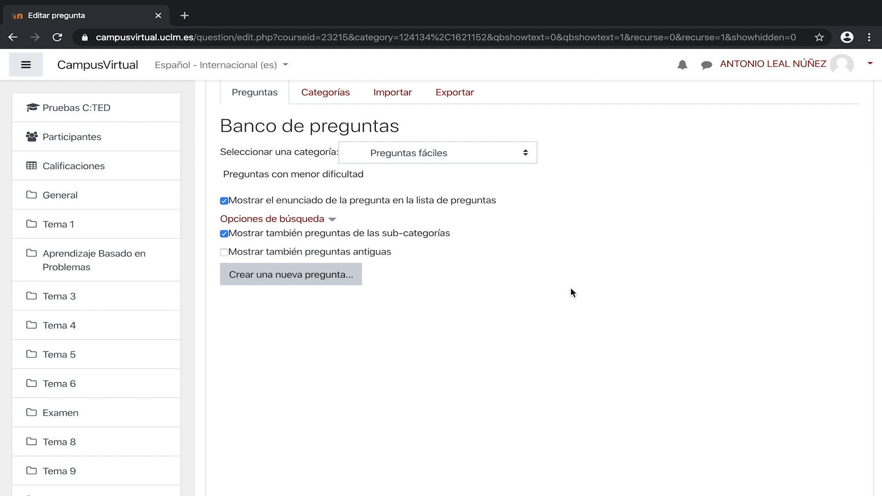
# Step: Create an essay question named Tipos de pregunta en Moodle asking 'Describa brevemente los tipos de pregunta que se muestran en la imagen'
pyautogui.click(345, 283)
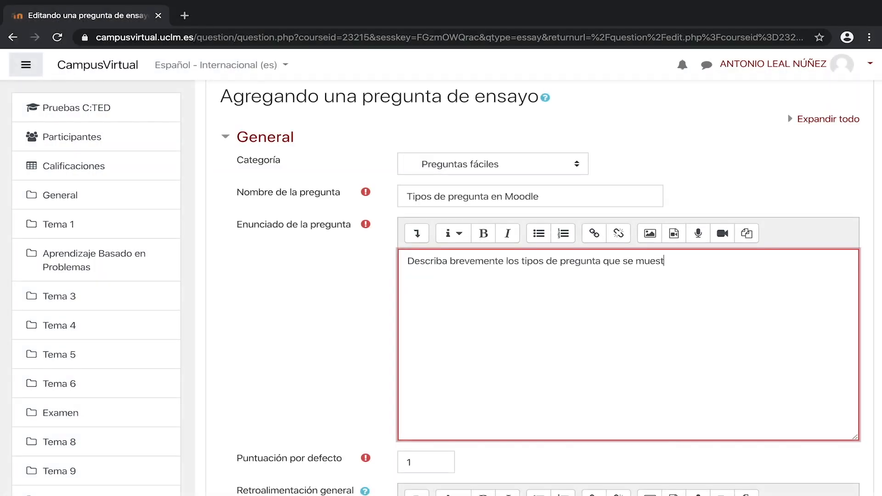
pyautogui.write('an en la imagen')
pyautogui.press('Return')
# Step: Upload and insert an image into the question statement, described as 'tipos de pregunta en Moodle (selección)'
pyautogui.click(650, 234)
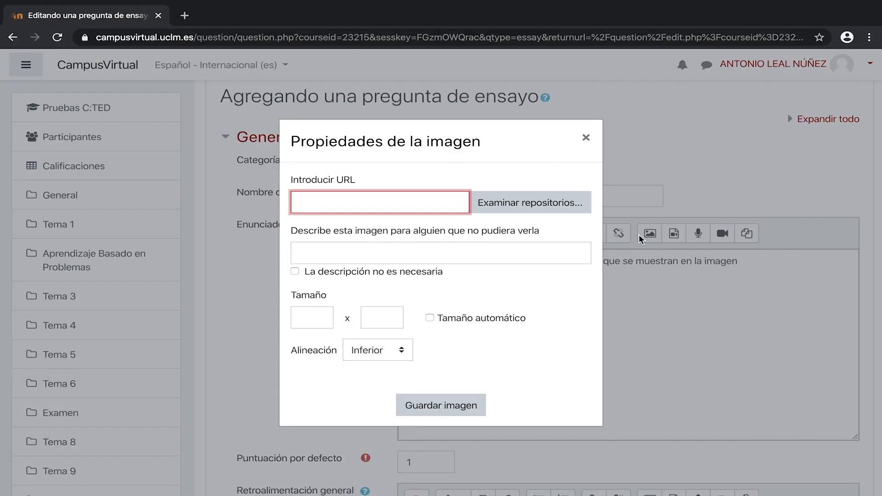
pyautogui.click(540, 212)
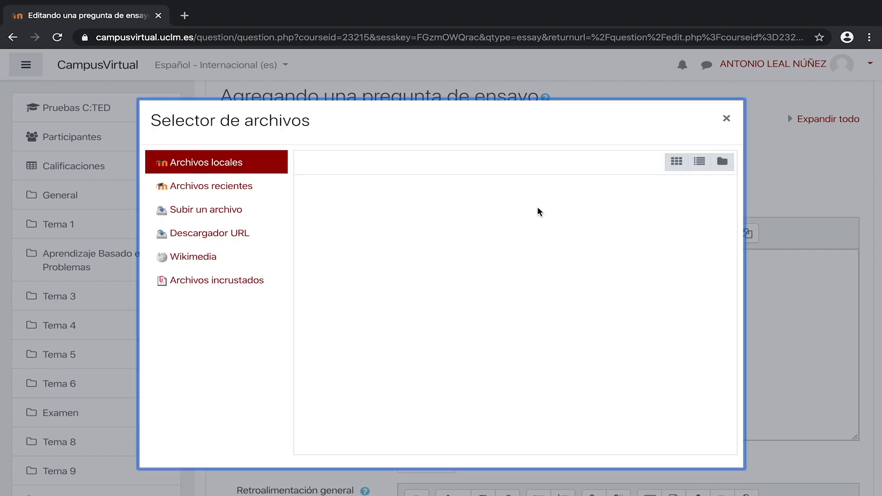
pyautogui.click(233, 213)
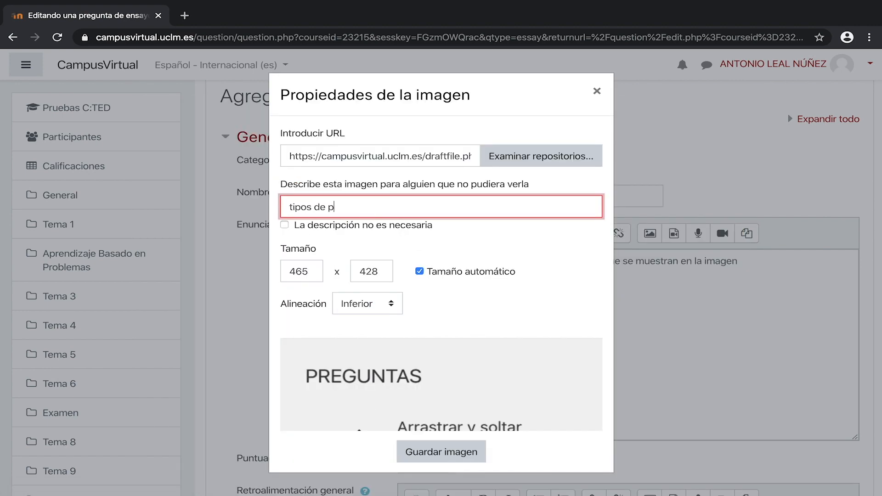
pyautogui.write('regunta en Moodle (selección)')
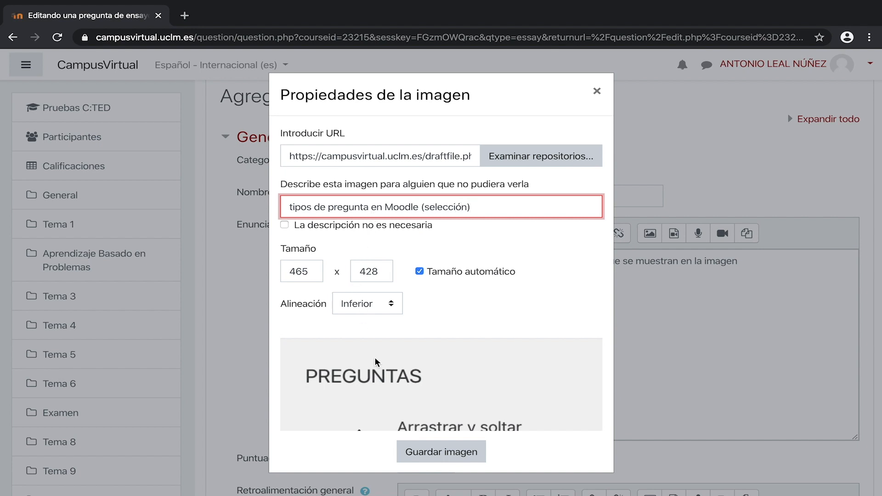
pyautogui.click(441, 452)
# Step: Expand the statement editor's full toolbar and open the table creation dialog
pyautogui.scroll(-5, 662, 366)
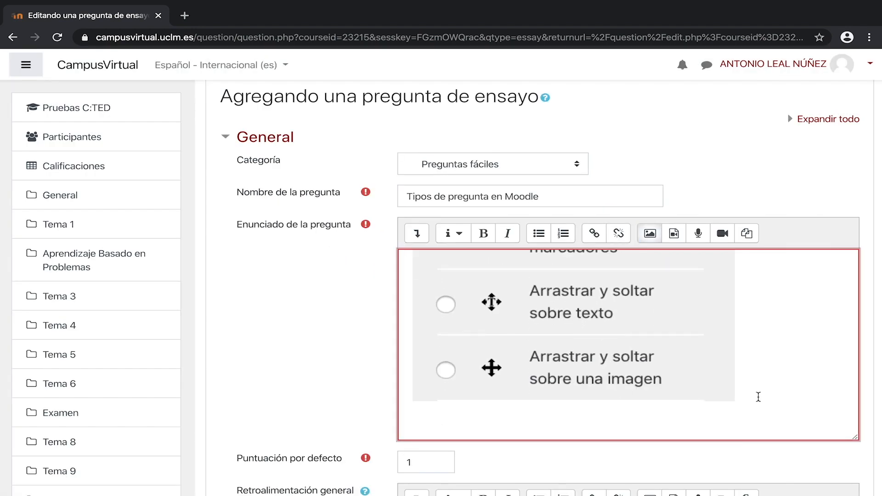
pyautogui.click(419, 237)
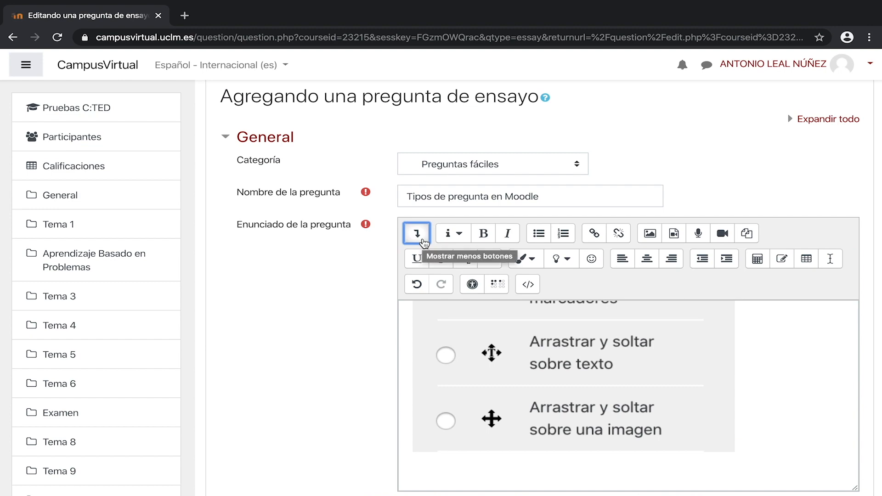
pyautogui.click(807, 259)
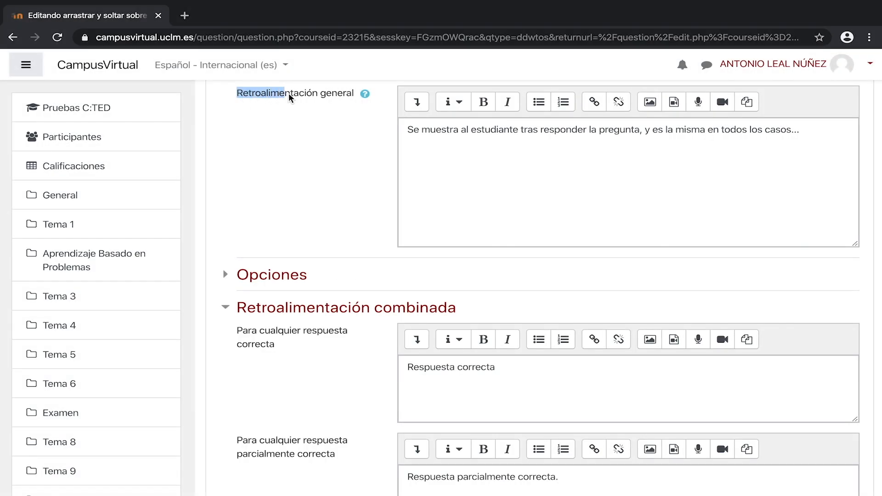
# Step: Highlight the general feedback field label and its default text to examine it
pyautogui.moveTo(290, 96); pyautogui.dragTo(347, 102)
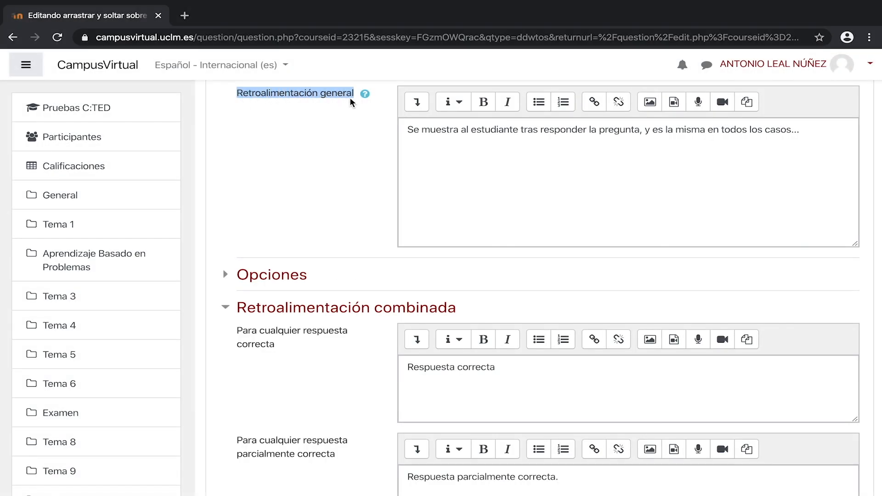
pyautogui.moveTo(408, 136); pyautogui.dragTo(814, 134)
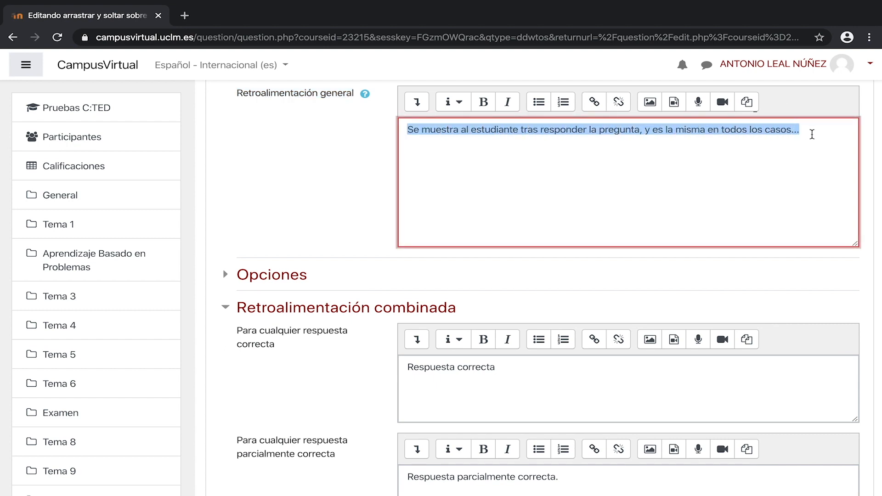
pyautogui.scroll(-2, 293, 228)
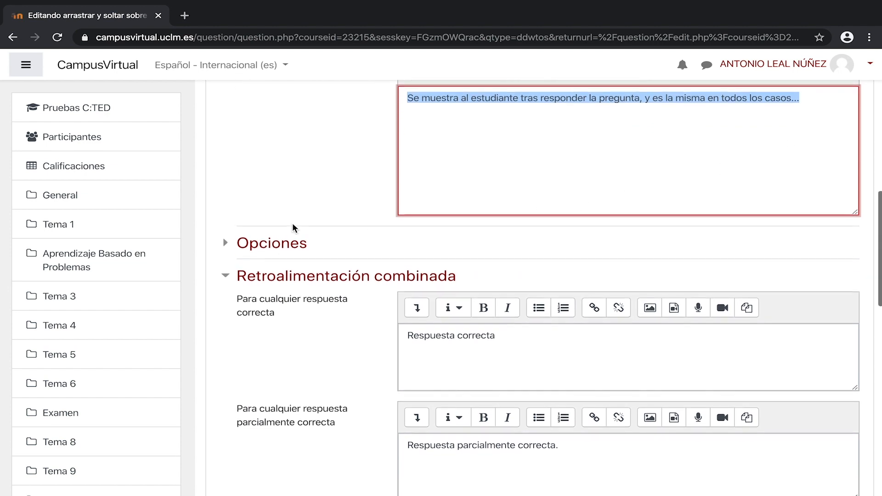
pyautogui.scroll(-2, 294, 231)
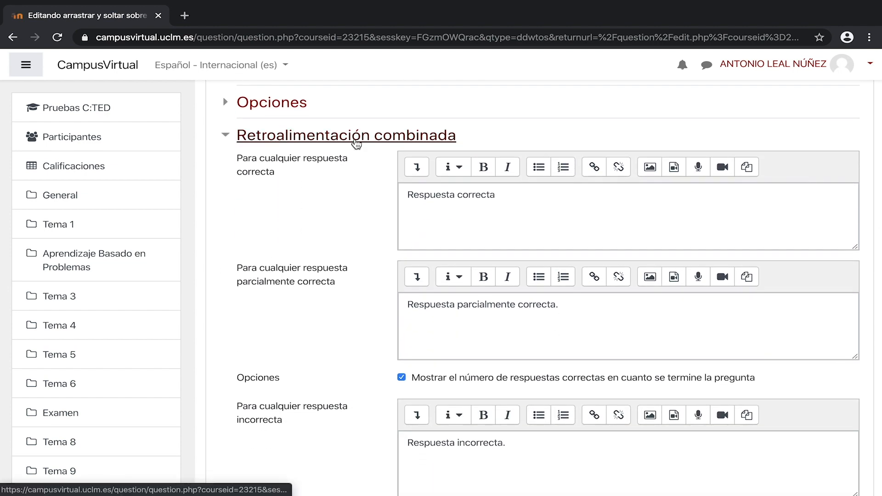
# Step: Highlight the combined feedback labels for correct, partially correct and incorrect responses
pyautogui.moveTo(237, 160); pyautogui.dragTo(294, 180)
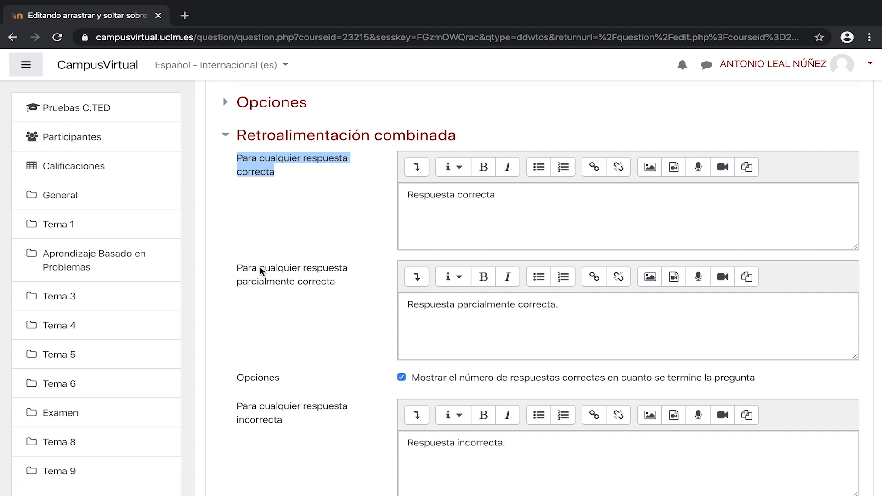
pyautogui.moveTo(234, 270); pyautogui.dragTo(352, 287)
pyautogui.moveTo(227, 408); pyautogui.dragTo(326, 427)
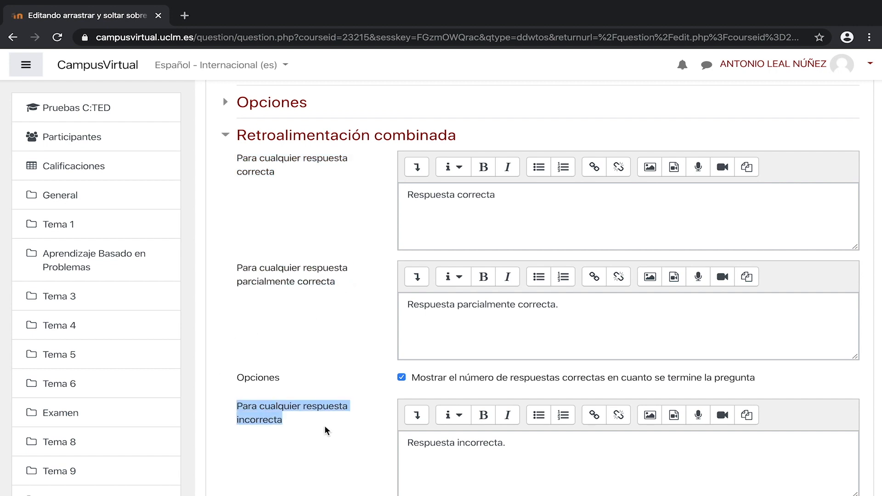
pyautogui.scroll(-4, 336, 302)
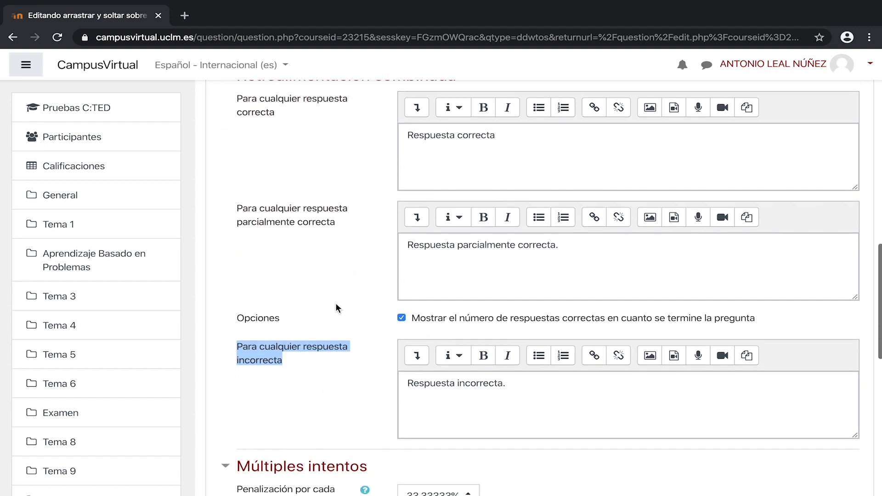
pyautogui.scroll(-5, 338, 307)
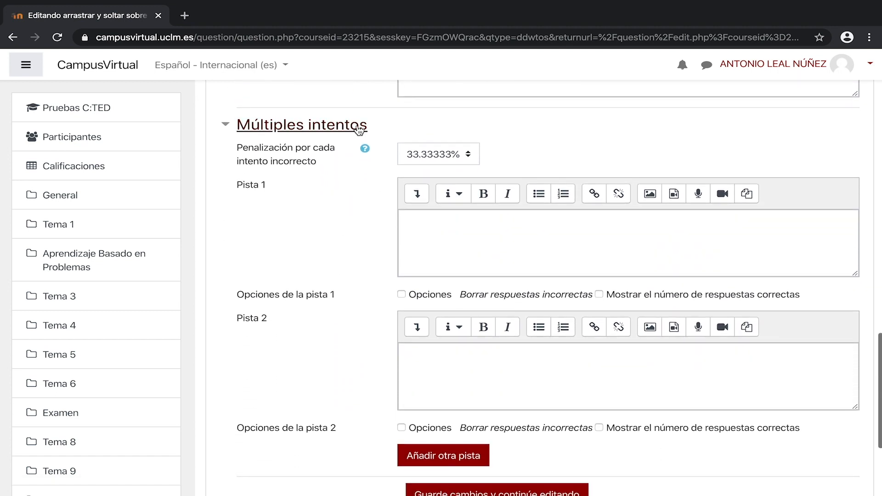
# Step: Review the penalty options for each incorrect attempt and highlight the Pista 1 label
pyautogui.click(473, 157)
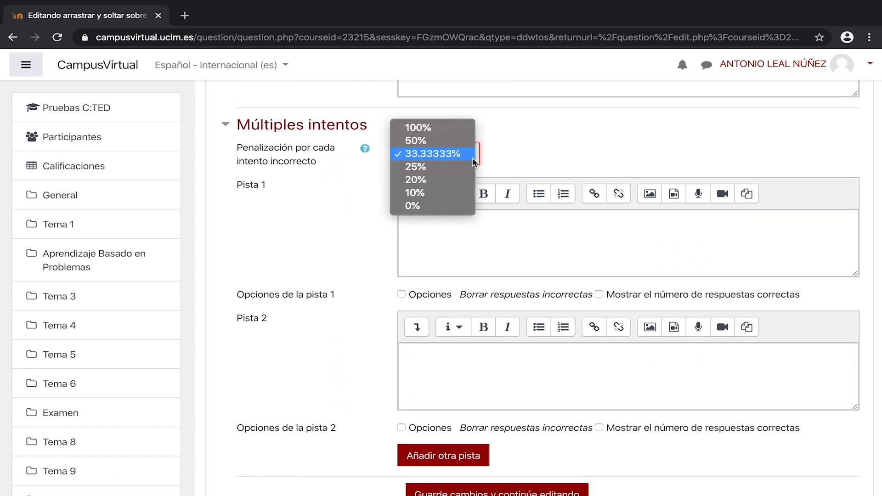
pyautogui.click(368, 228)
pyautogui.moveTo(233, 186); pyautogui.dragTo(265, 195)
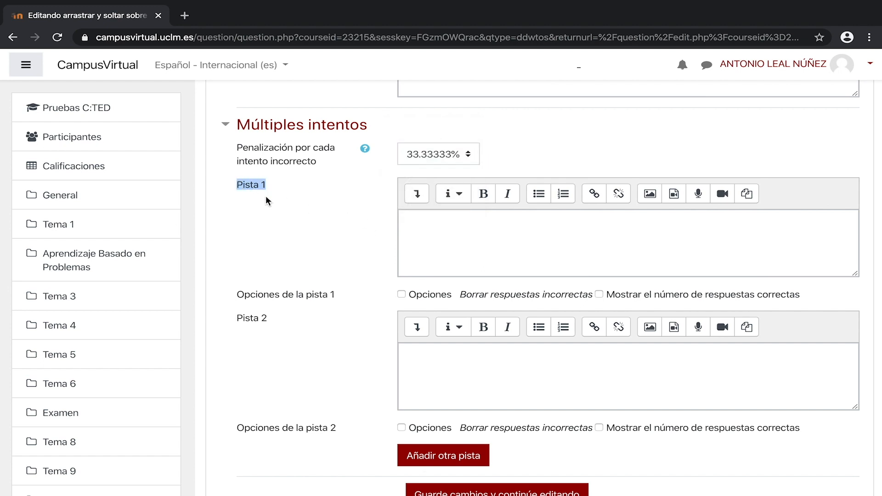
# Step: Highlight the Pista 2 label and the numeric question type in the form heading
pyautogui.moveTo(235, 319); pyautogui.dragTo(280, 321)
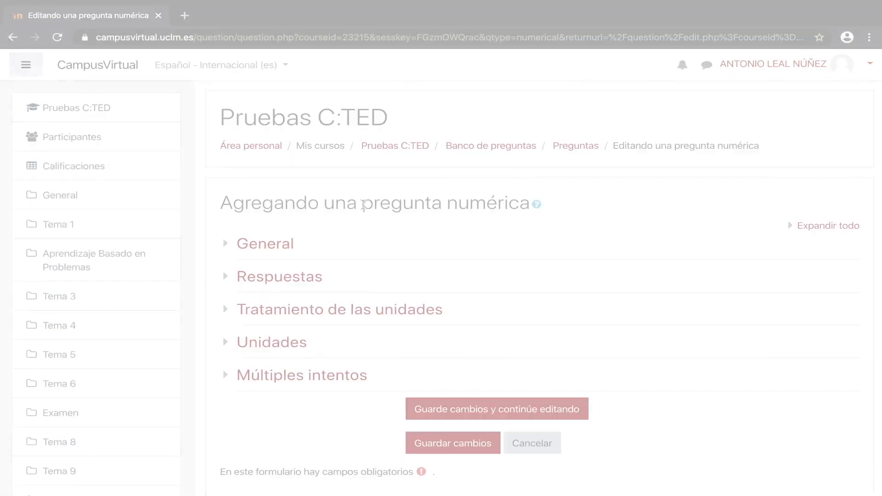
pyautogui.moveTo(363, 202); pyautogui.dragTo(529, 212)
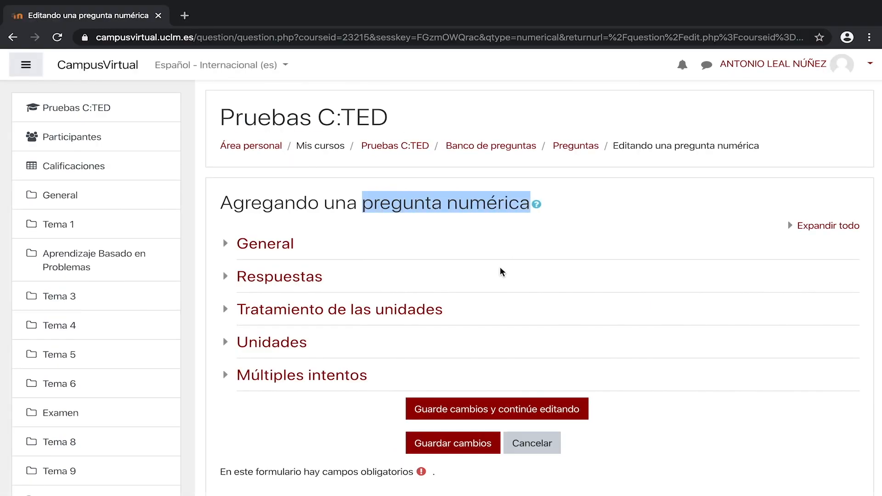
# Step: Expand unit handling and set it to 'Se debe indicar la unidad, y se tendrá en cuenta en la calificación', opening the unit penalty options
pyautogui.click(433, 316)
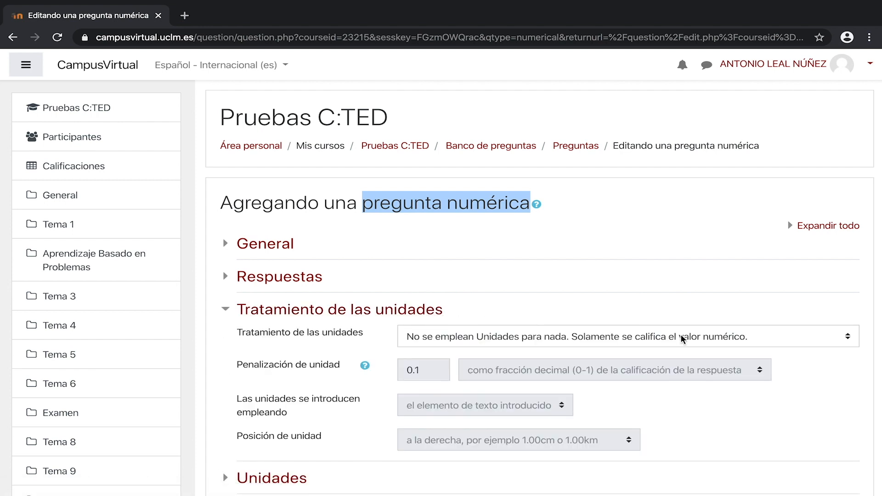
pyautogui.click(845, 341)
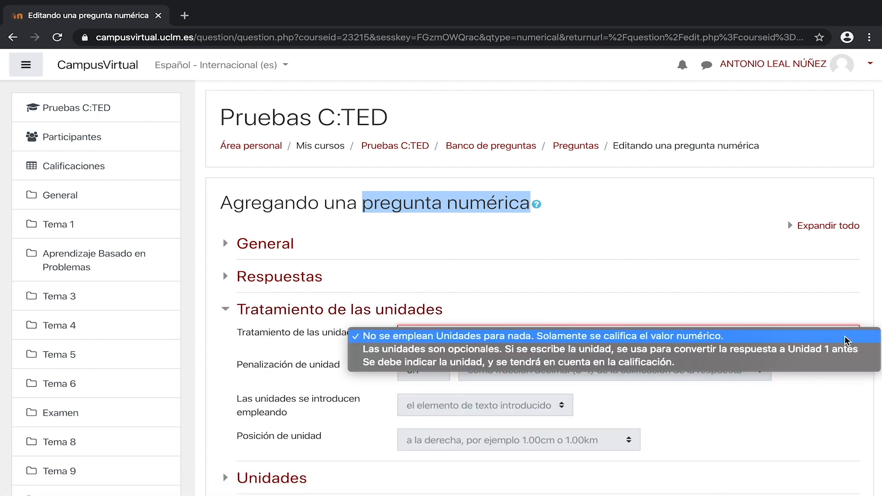
pyautogui.click(828, 363)
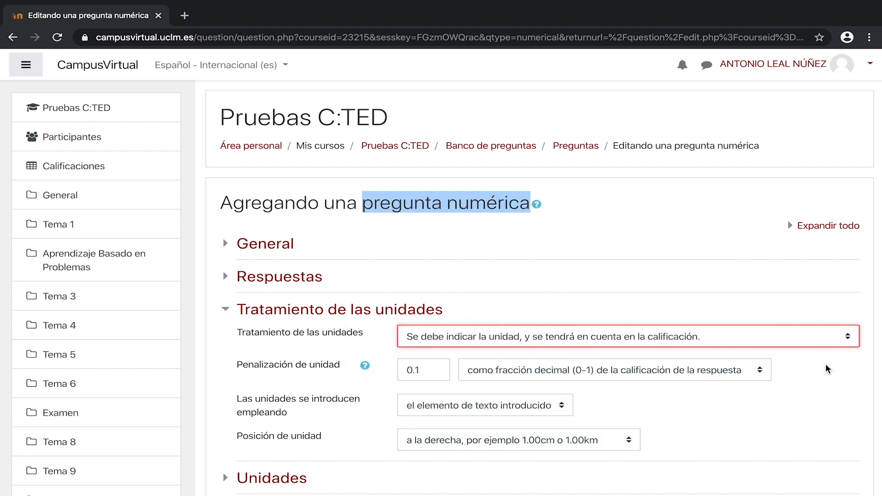
pyautogui.click(762, 372)
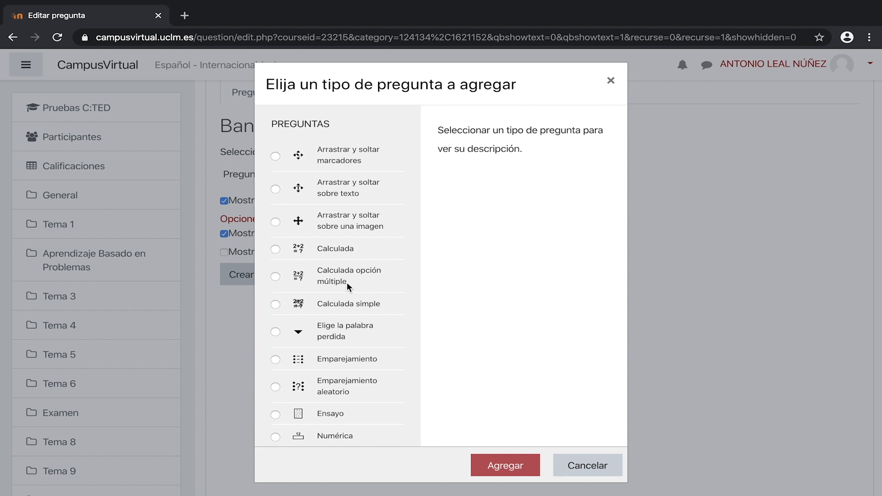
# Step: Select the three drag-and-drop question types in turn to read their descriptions
pyautogui.click(387, 153)
pyautogui.click(389, 191)
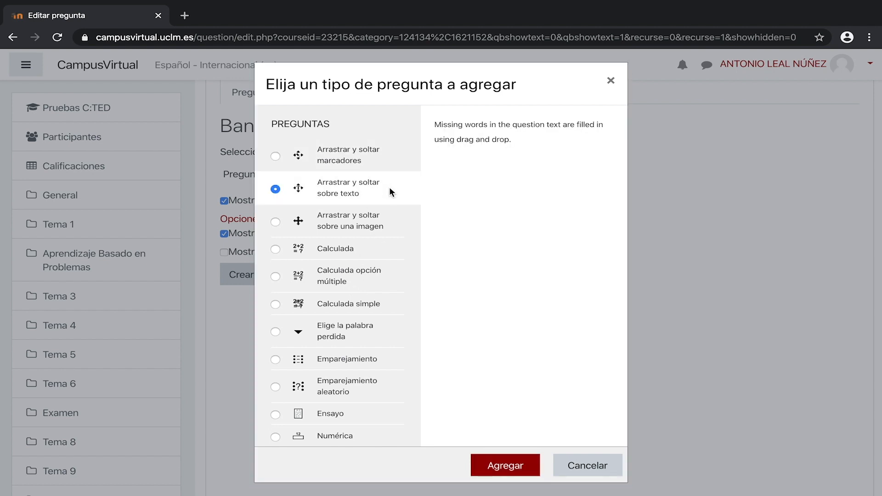
pyautogui.click(387, 216)
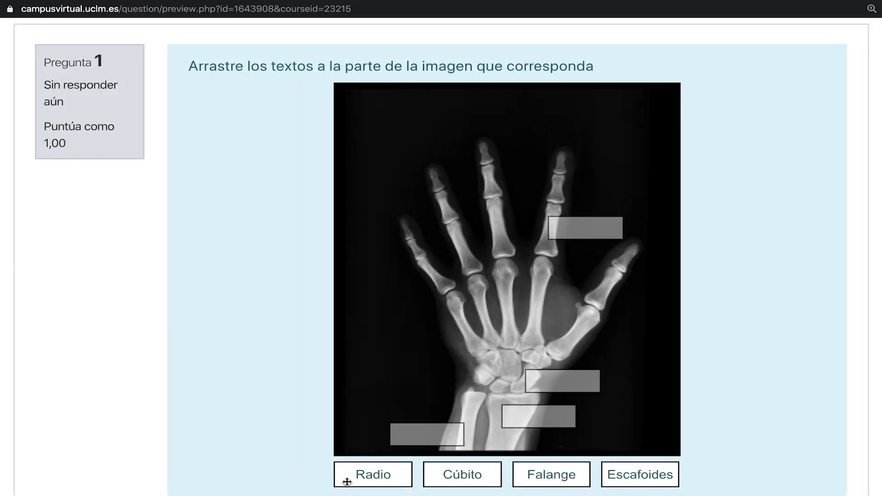
# Step: Drag Radio, Cúbito, Falange and Escafoides onto their boxes in the hand X-ray preview
pyautogui.moveTo(400, 476); pyautogui.dragTo(512, 419)
pyautogui.moveTo(492, 482); pyautogui.dragTo(450, 443)
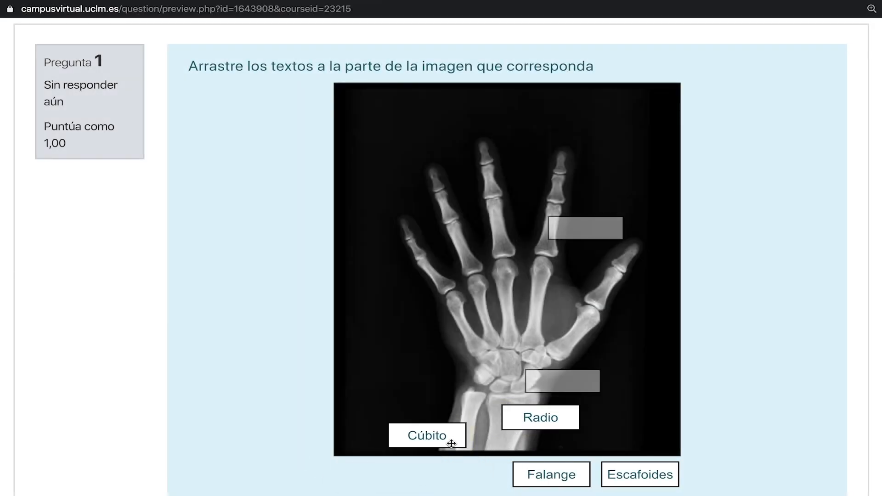
pyautogui.moveTo(518, 474); pyautogui.dragTo(556, 232)
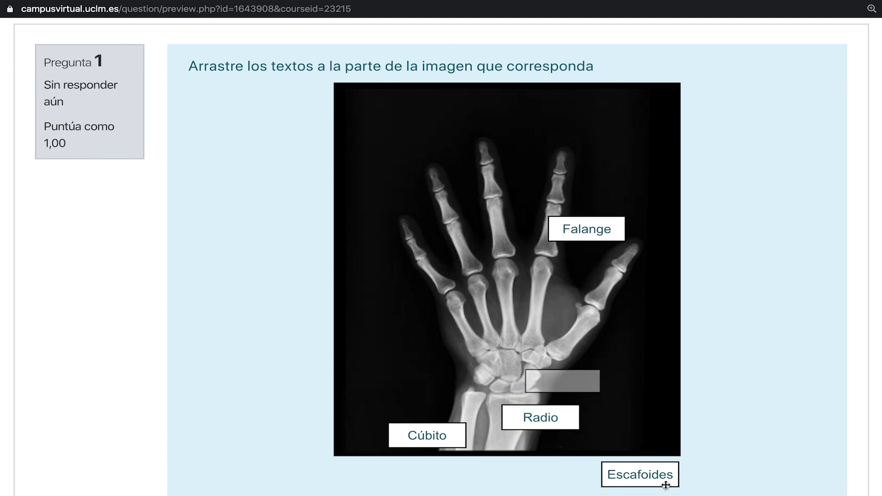
pyautogui.moveTo(667, 483); pyautogui.dragTo(595, 394)
pyautogui.moveTo(594, 393); pyautogui.dragTo(594, 393)
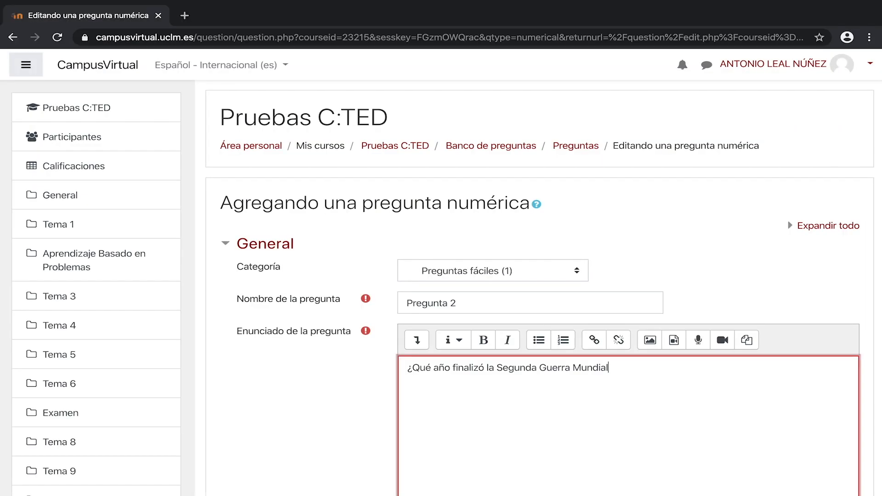
# Step: Set the numeric question's first answer to 1945, open its grade options, and answer the preview with 1945
pyautogui.scroll(-10, 321, 371)
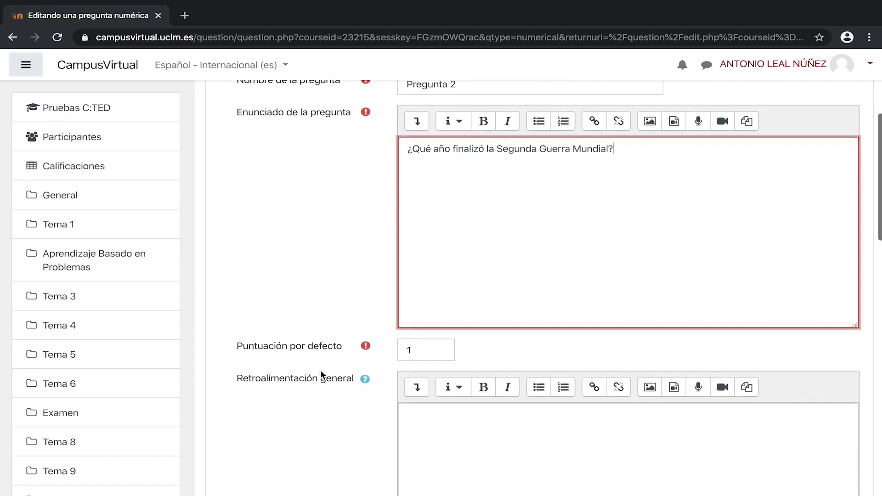
pyautogui.scroll(-4, 320, 371)
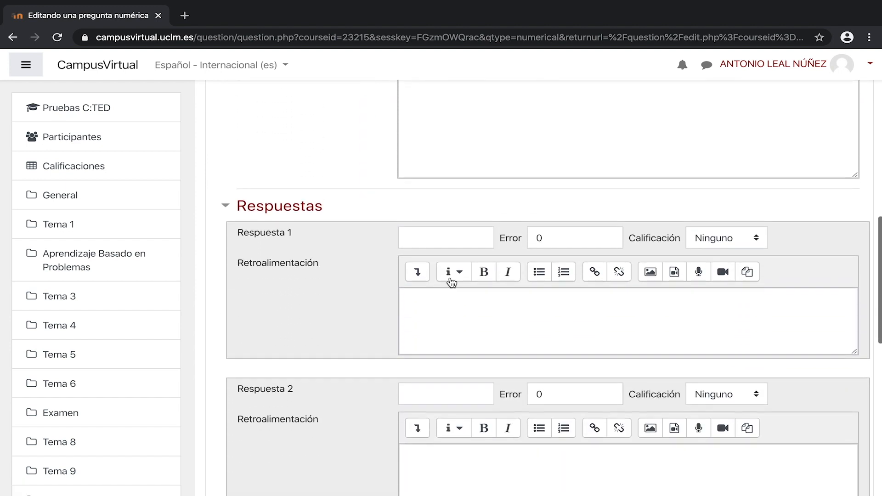
pyautogui.click(457, 231)
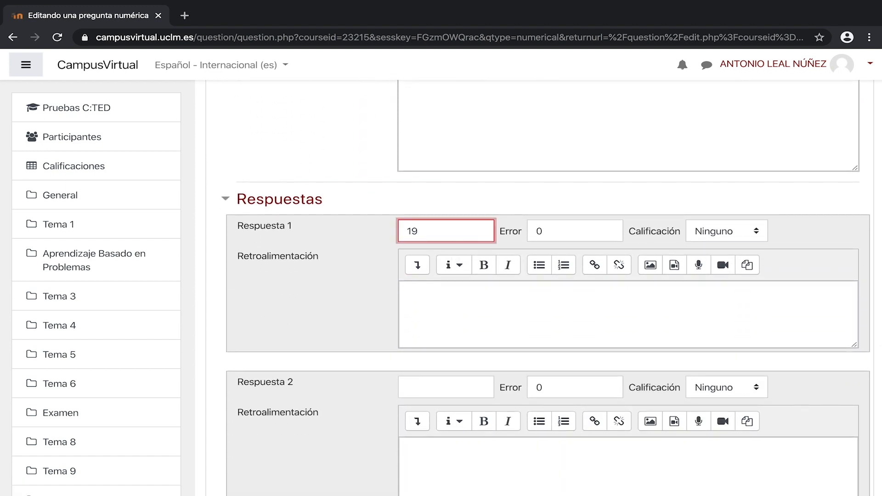
pyautogui.click(563, 231)
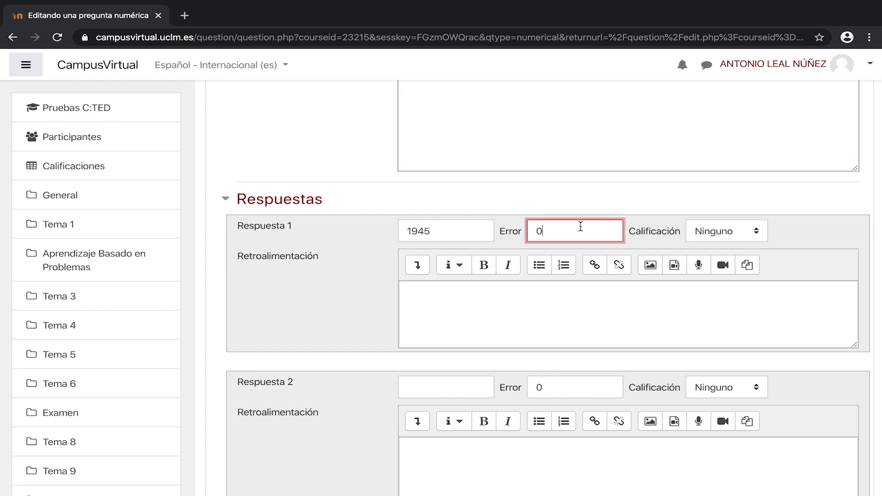
pyautogui.click(726, 231)
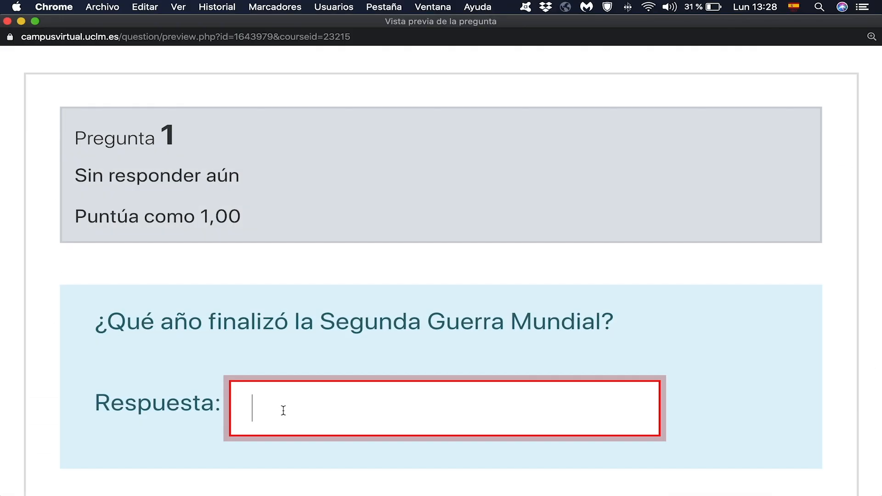
pyautogui.write('1945')
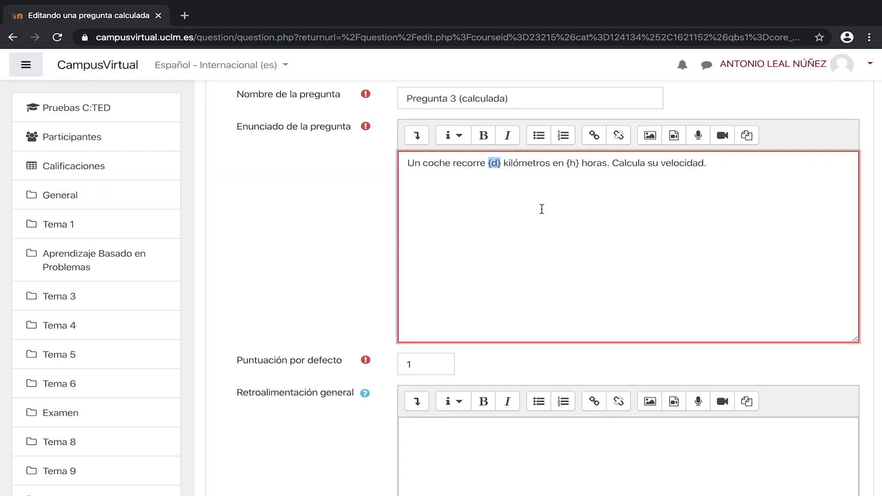
# Step: Highlight the {h} wildcard in the calculated question and the generated values 3,6 and 1,7 in its preview
pyautogui.moveTo(567, 164); pyautogui.dragTo(583, 164)
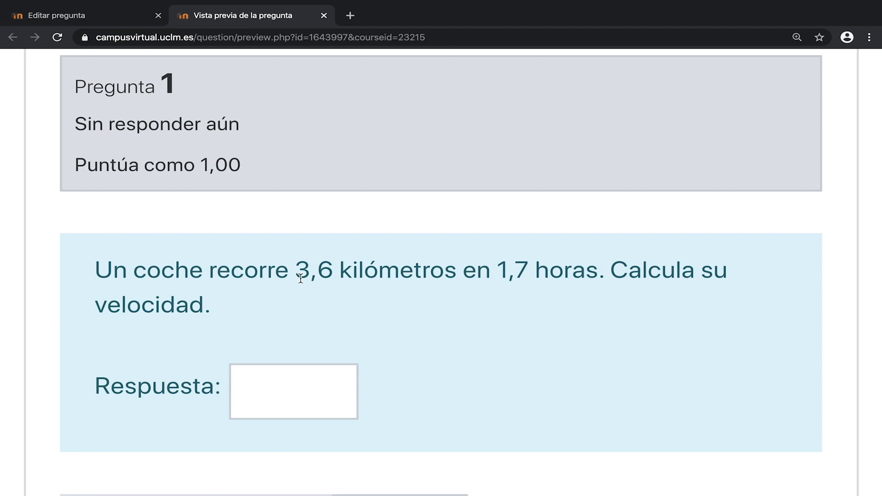
pyautogui.moveTo(295, 271); pyautogui.dragTo(333, 271)
pyautogui.moveTo(497, 274); pyautogui.dragTo(516, 274)
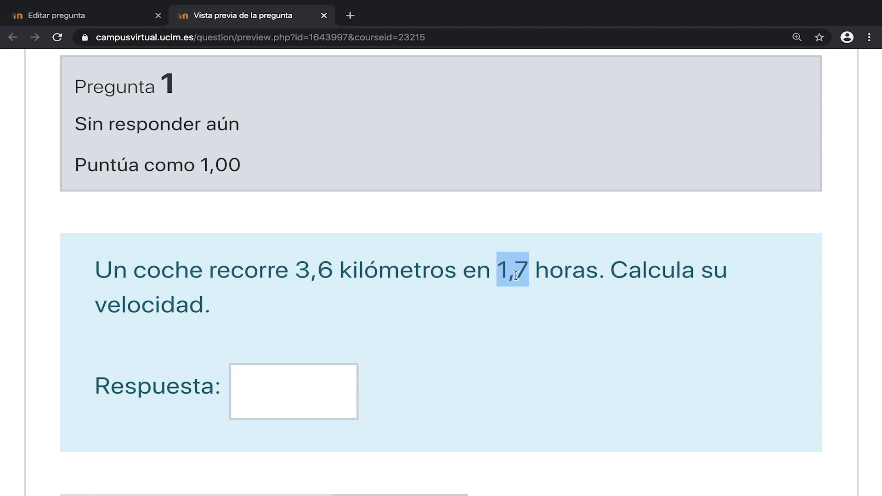
pyautogui.click(282, 382)
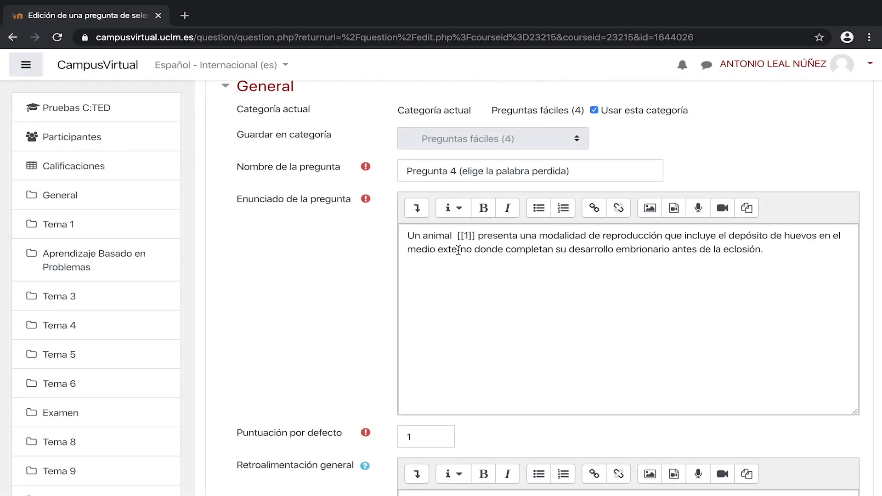
# Step: Highlight the [[1]] placeholder and the Opción 1 label in the missing word question
pyautogui.moveTo(458, 235); pyautogui.dragTo(476, 236)
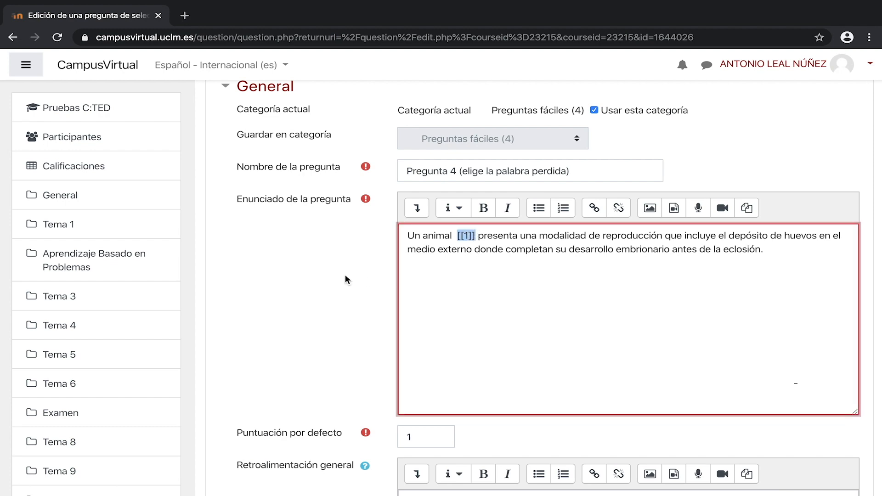
pyautogui.scroll(-10, 347, 275)
pyautogui.moveTo(237, 186); pyautogui.dragTo(276, 188)
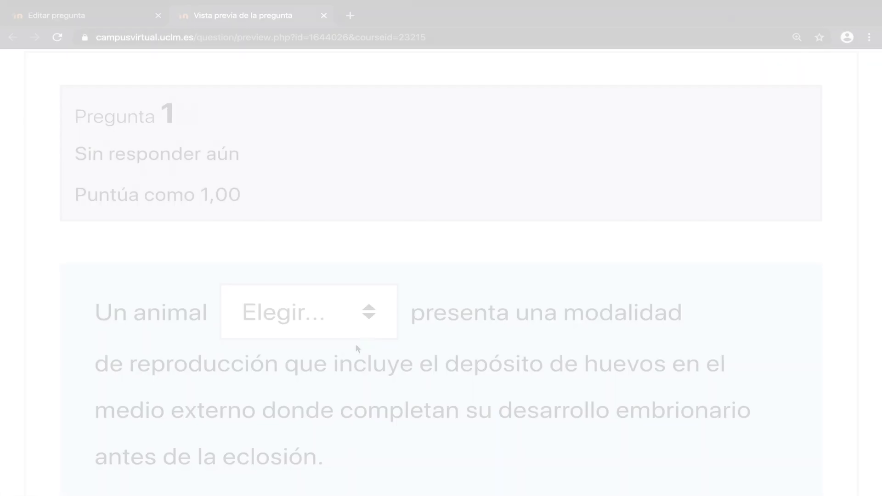
# Step: Choose ovíparo as the missing word in the preview
pyautogui.click(371, 318)
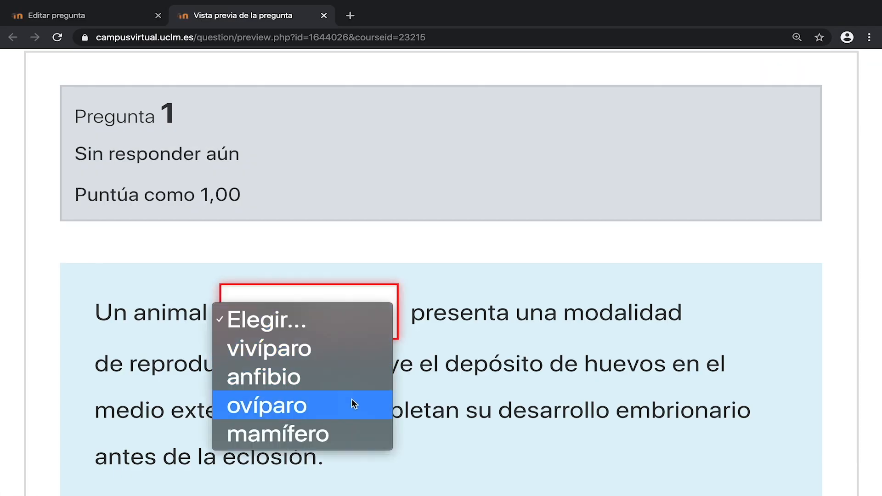
pyautogui.click(373, 407)
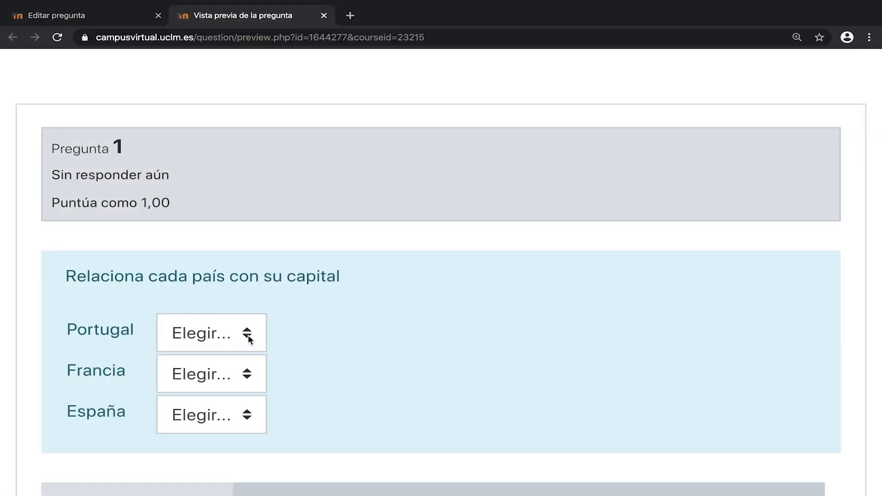
# Step: Match Portugal with Lisboa and Francia with París in the matching preview, opening España's choices
pyautogui.click(247, 335)
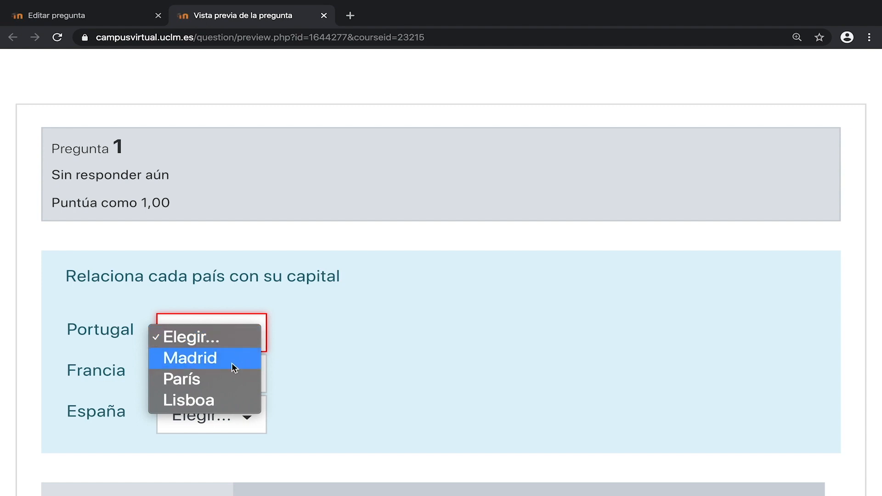
pyautogui.click(221, 403)
pyautogui.click(254, 377)
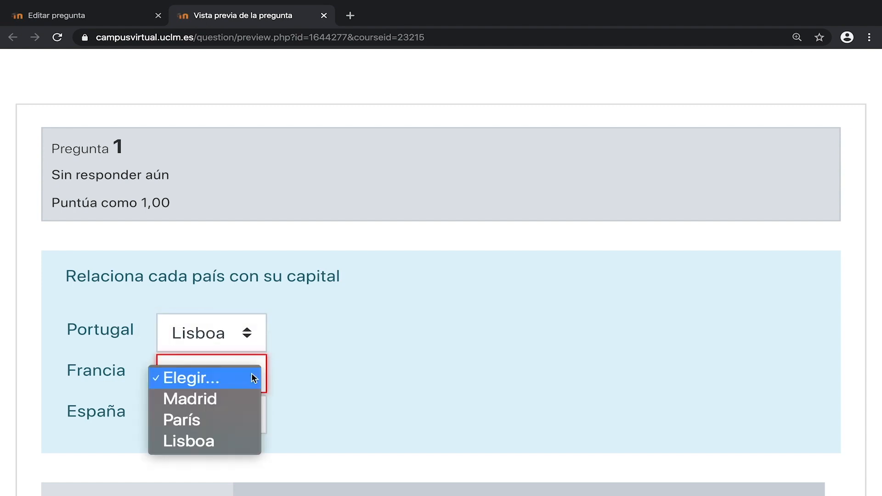
pyautogui.click(241, 425)
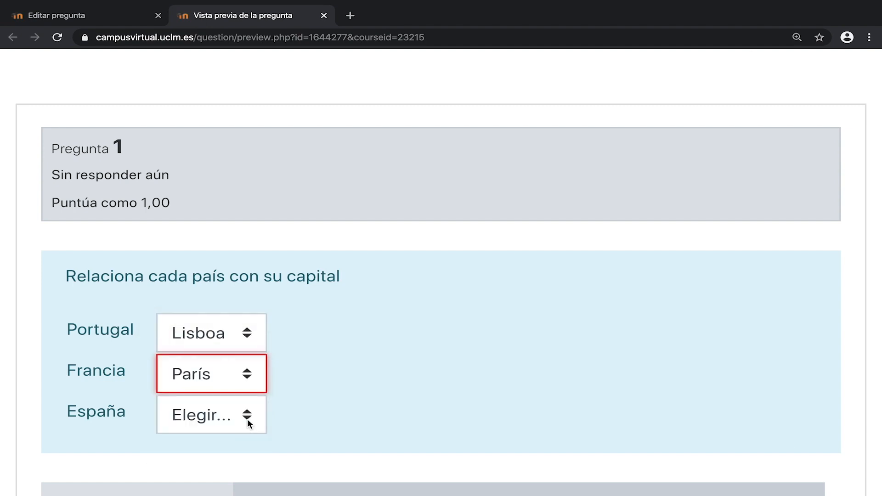
pyautogui.click(252, 418)
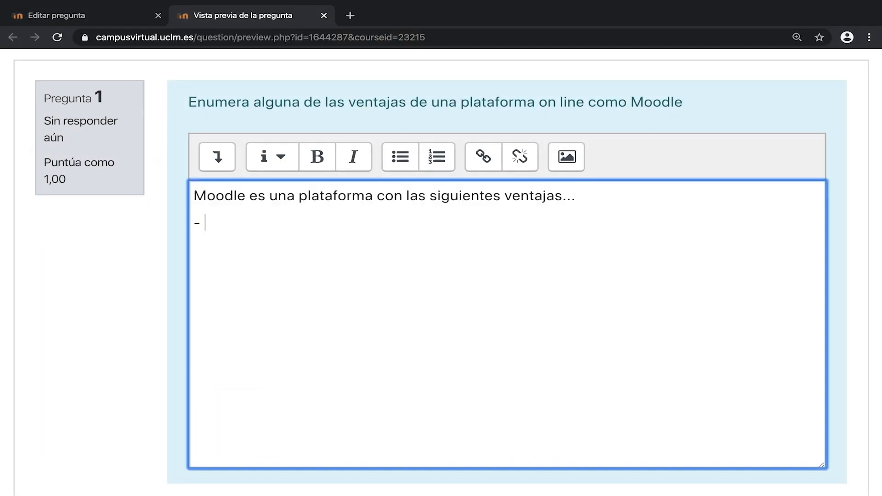
# Step: Write 'Facilita el modelo de enseñanza a distancia' as an advantage in the essay preview answer and start a new line
pyautogui.write('Facilitad')
pyautogui.press('BackSpace')
pyautogui.write('el modelo de enseñanz')
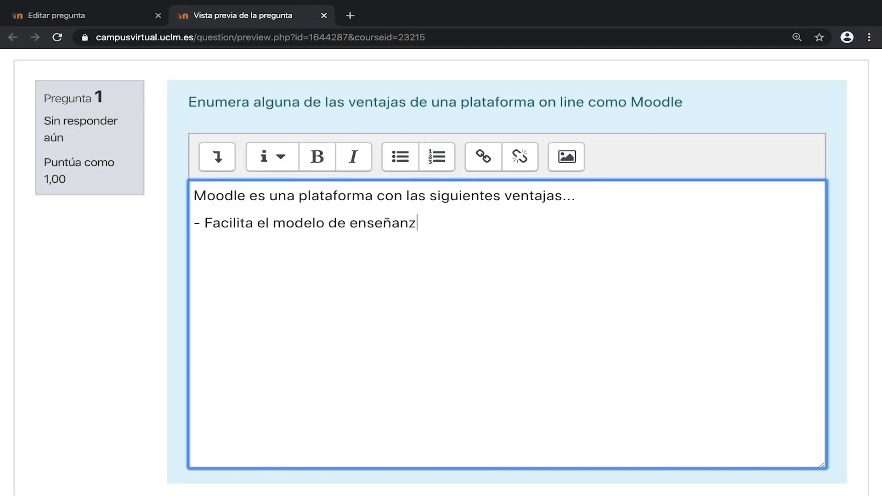
pyautogui.write('a a distancia')
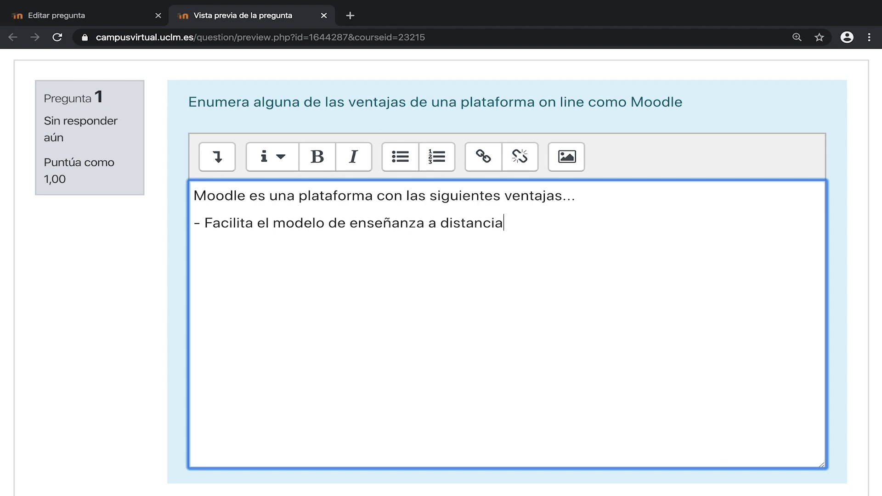
pyautogui.press('Return')
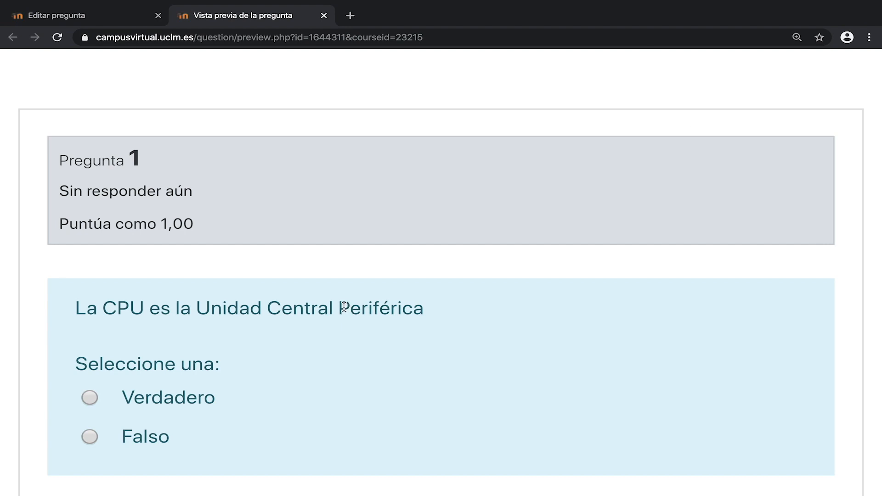
# Step: Highlight 'Periférica' in the true/false preview and the short-answer question's statement
pyautogui.moveTo(344, 307); pyautogui.dragTo(421, 308)
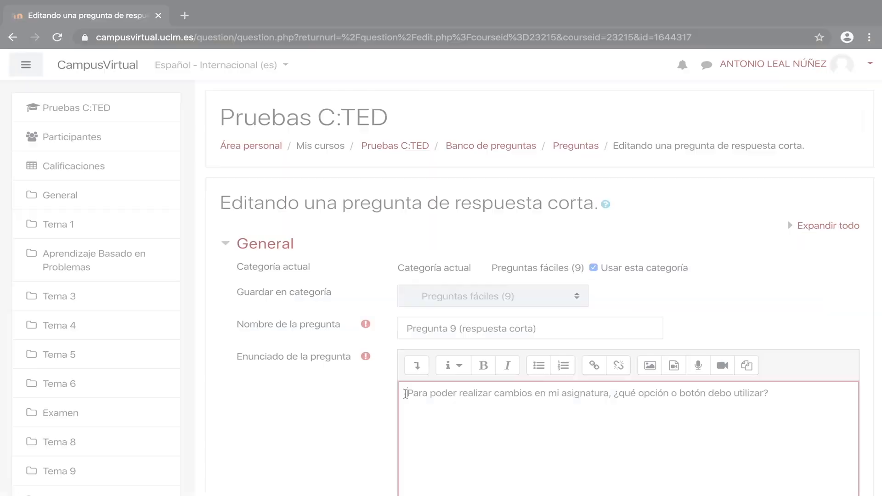
pyautogui.moveTo(768, 394); pyautogui.dragTo(406, 394)
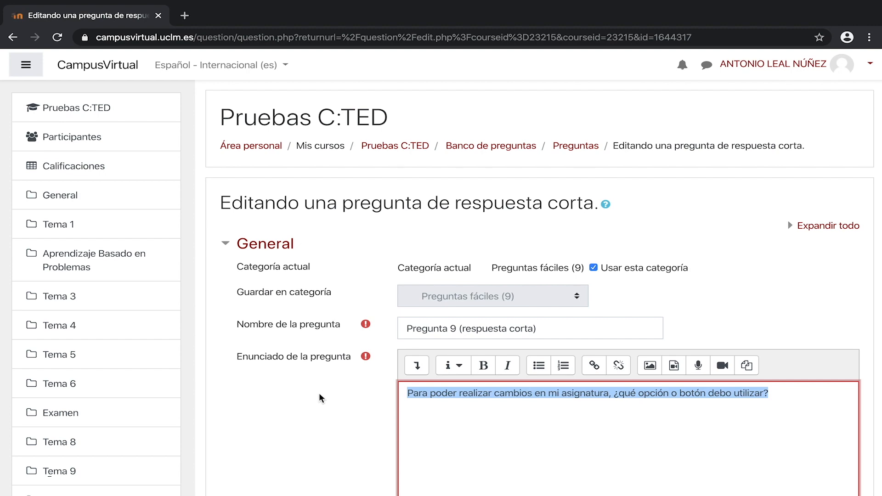
# Step: Select the second answer text 'Permitir edicion' in the short-answer question's answers
pyautogui.scroll(-15, 319, 393)
pyautogui.scroll(-2, 319, 393)
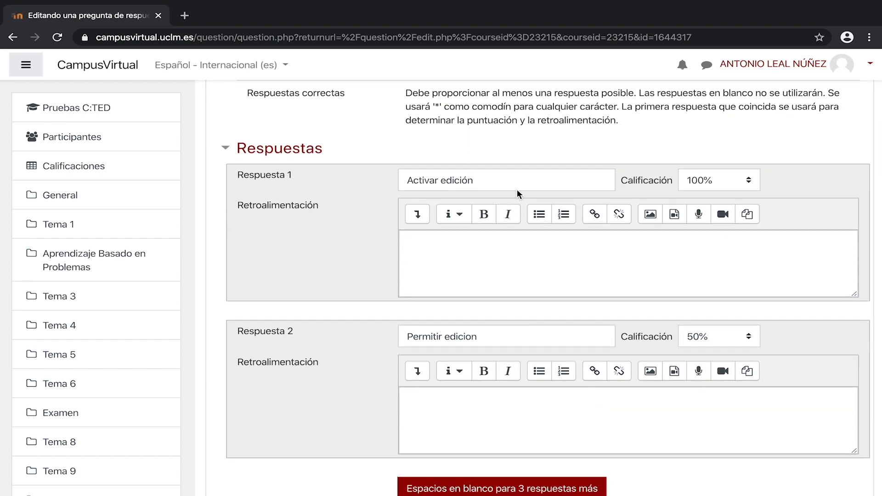
pyautogui.tripleClick(493, 343)
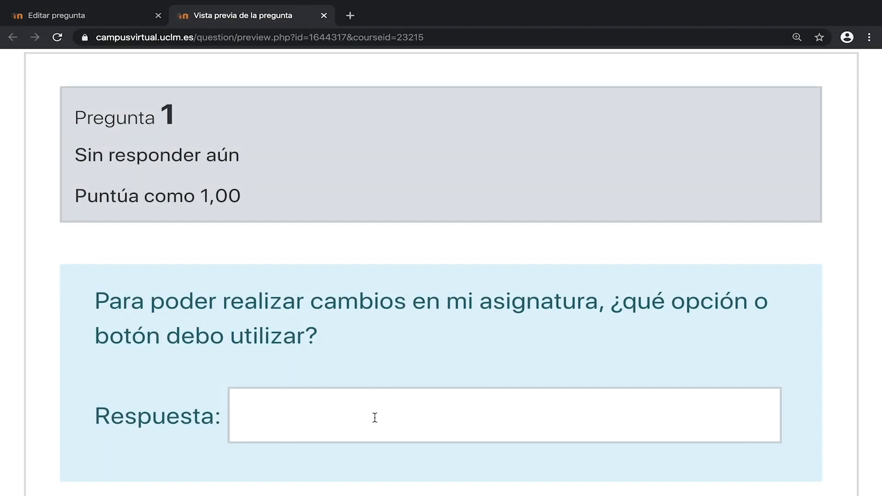
# Step: Answer the short-answer question preview with 'Activar edición'
pyautogui.click(376, 418)
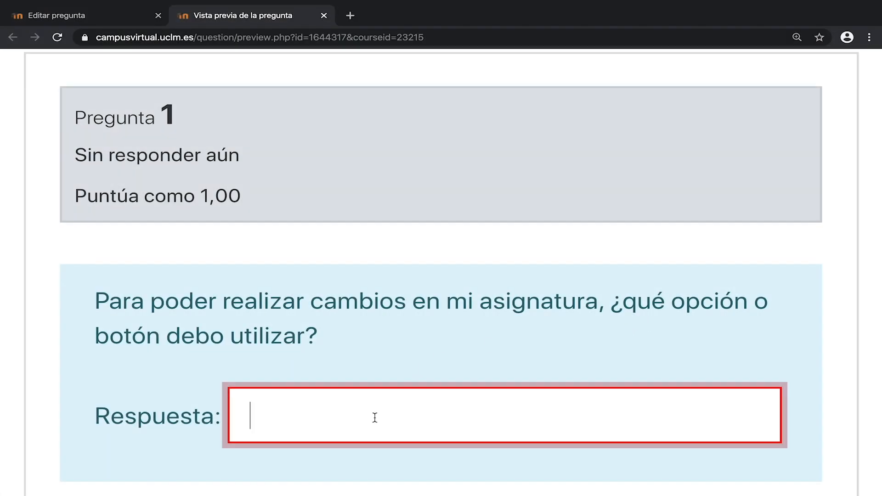
pyautogui.write('Activar edición')
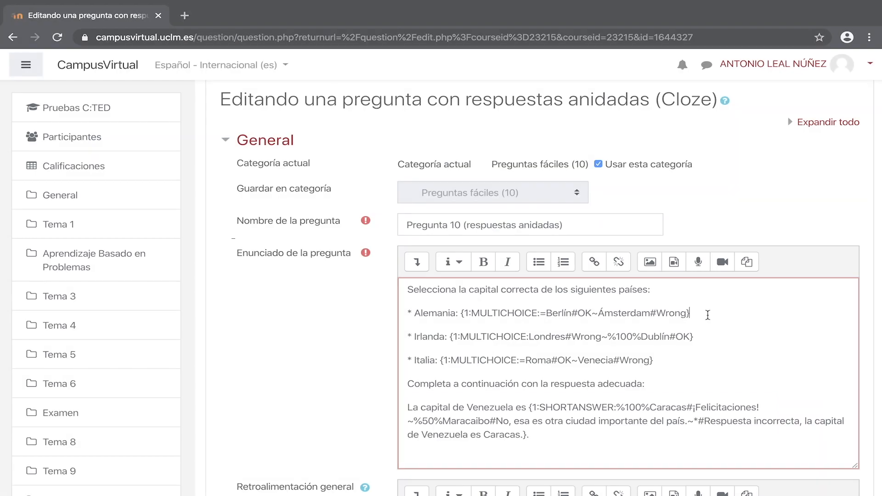
# Step: Highlight the Alemania, Irlanda, Italia and Venezuela lines of the Cloze question's statement in turn
pyautogui.tripleClick(708, 316)
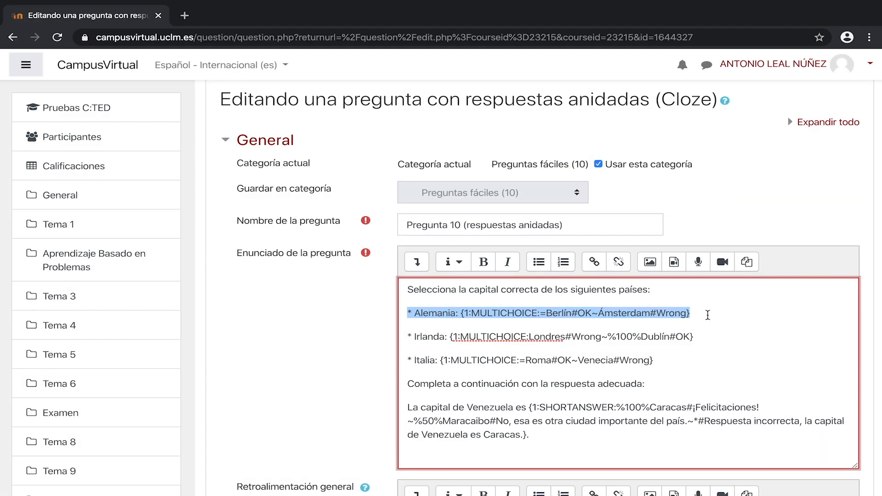
pyautogui.tripleClick(705, 336)
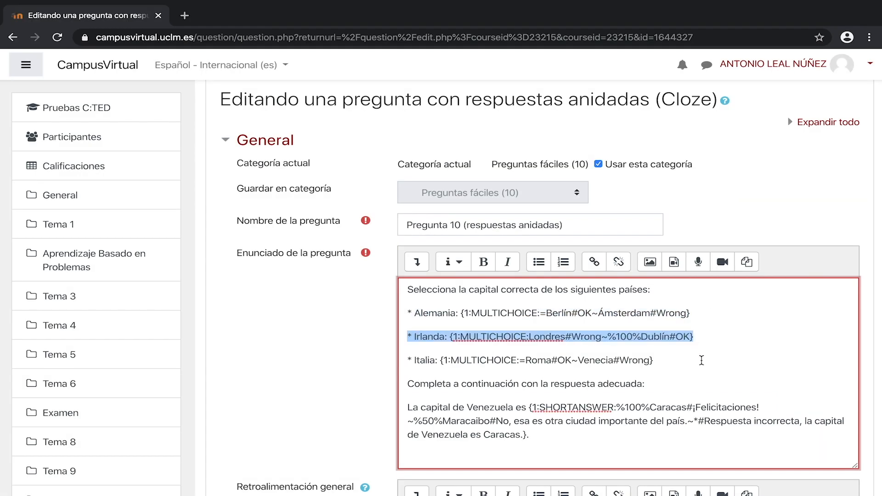
pyautogui.tripleClick(685, 361)
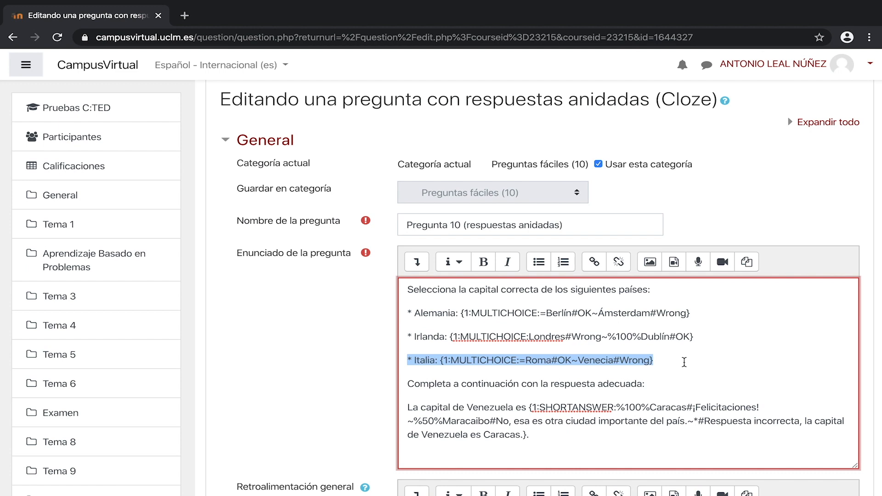
pyautogui.scroll(-1, 684, 362)
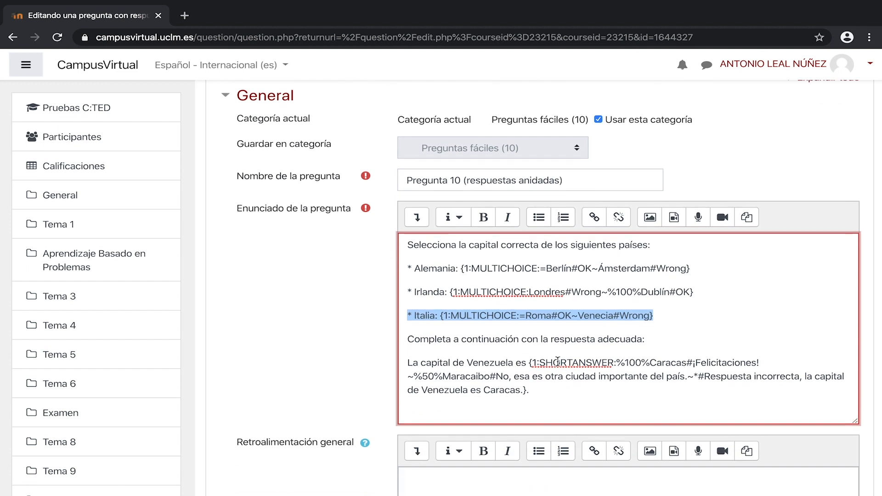
pyautogui.moveTo(530, 363); pyautogui.dragTo(710, 363)
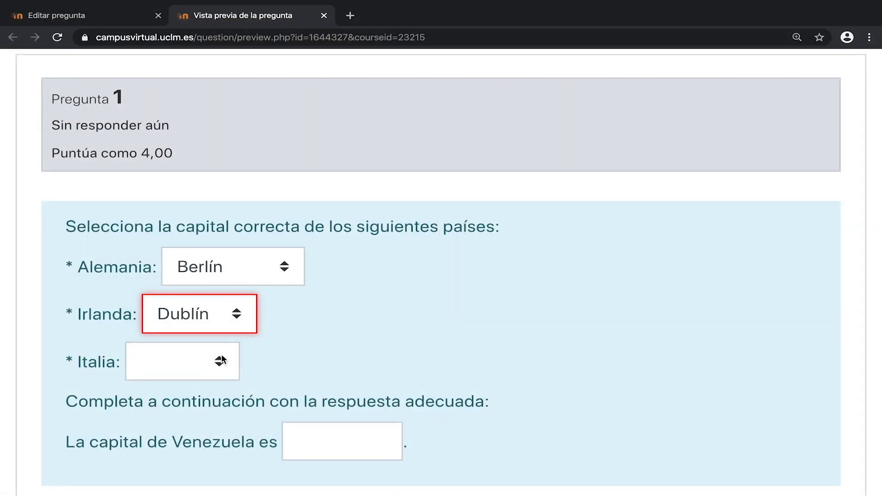
# Step: Enter 'Caracas' as the capital of Venezuela in the Cloze question preview
pyautogui.click(219, 364)
pyautogui.click(216, 377)
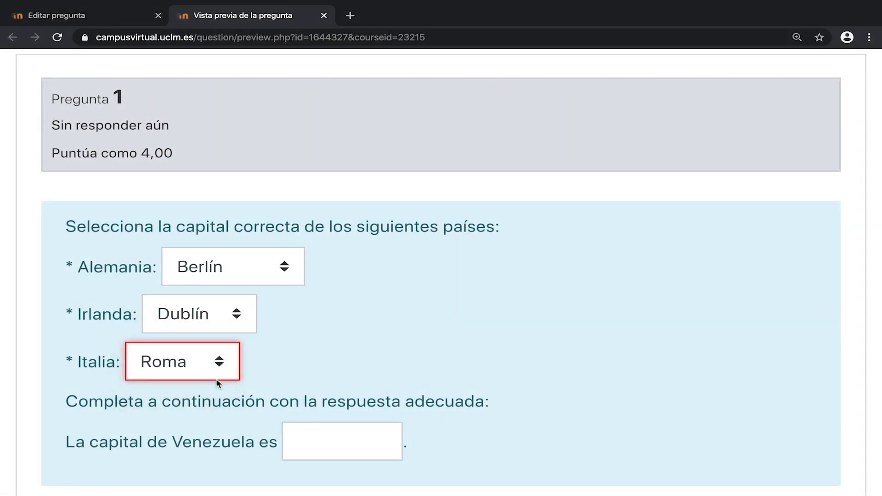
pyautogui.click(324, 444)
pyautogui.write('Caracas')
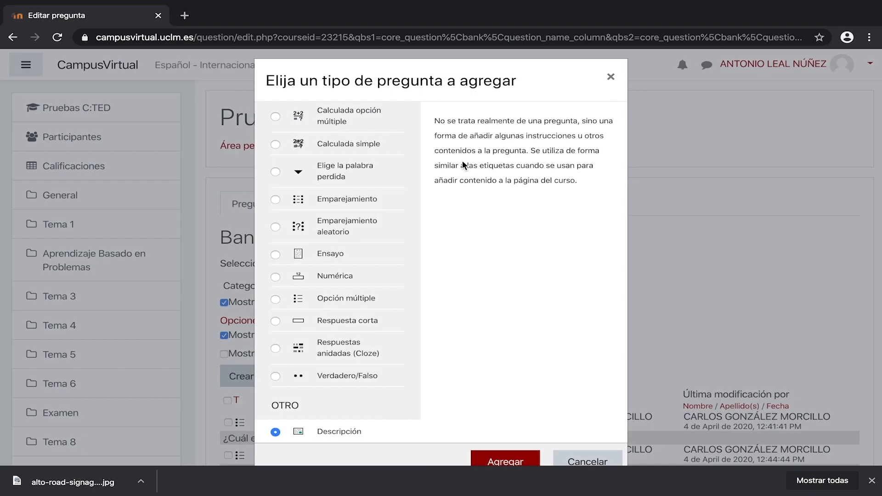
# Step: Open the preview of Pregunta 9 (respuesta corta) from the question bank
pyautogui.moveTo(435, 120); pyautogui.dragTo(505, 122)
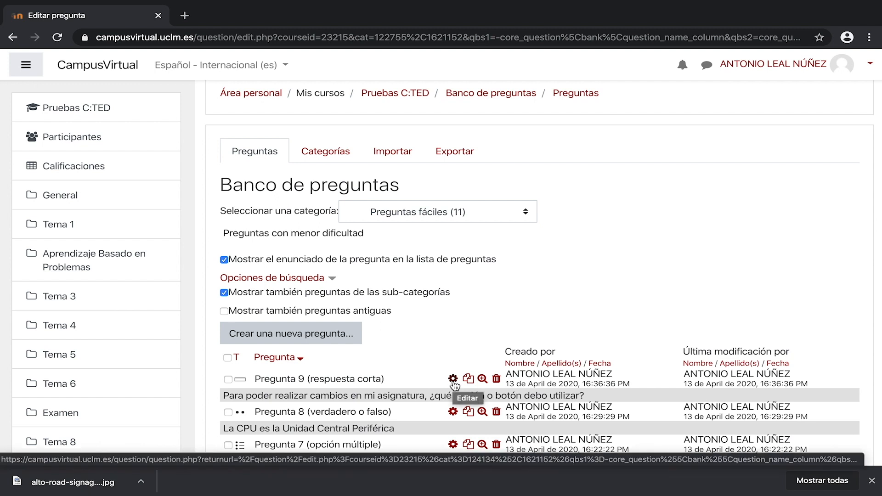
pyautogui.click(482, 379)
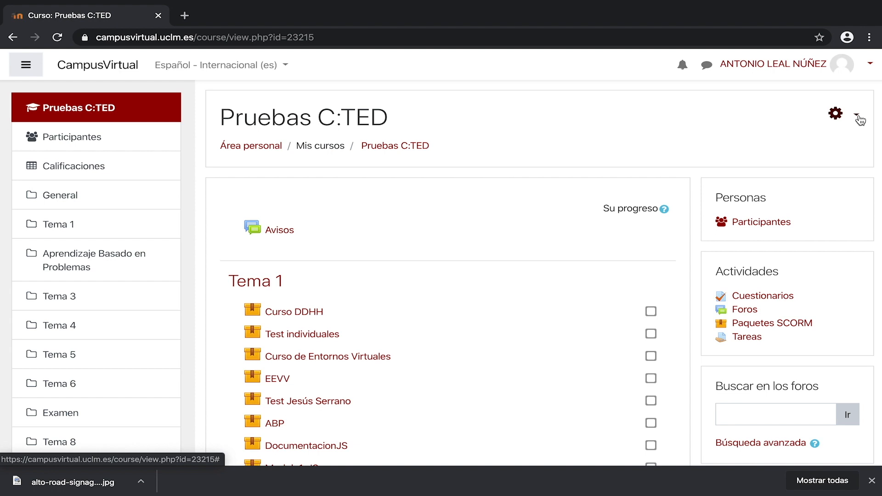
# Step: Turn editing on in the Pruebas C:TED course
pyautogui.click(858, 116)
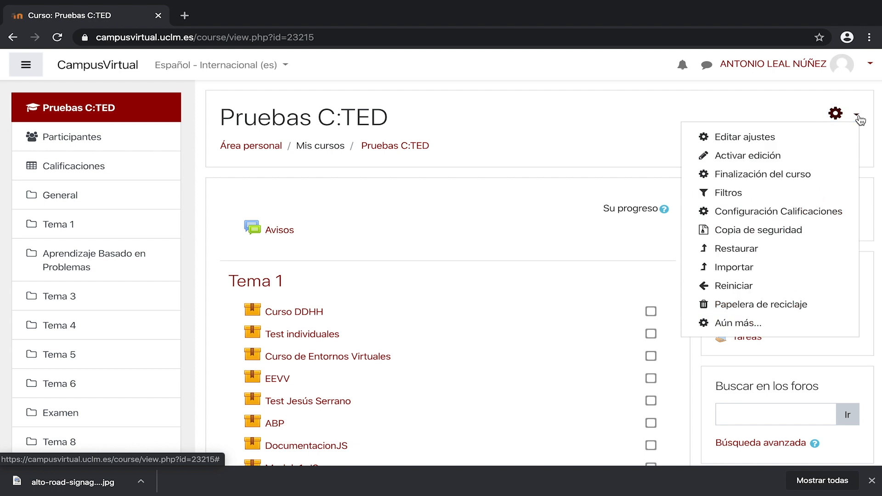
pyautogui.click(834, 160)
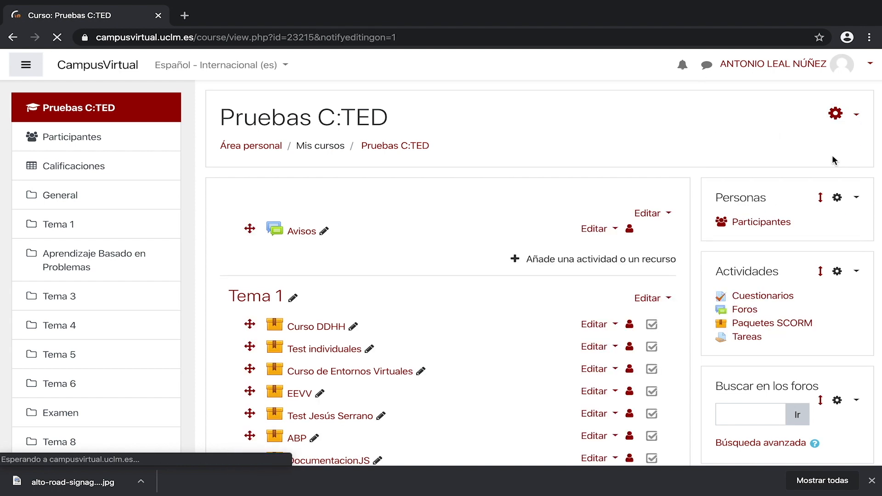
# Step: Add a new Cuestionario activity to the Tema 8 section
pyautogui.scroll(-15, 644, 230)
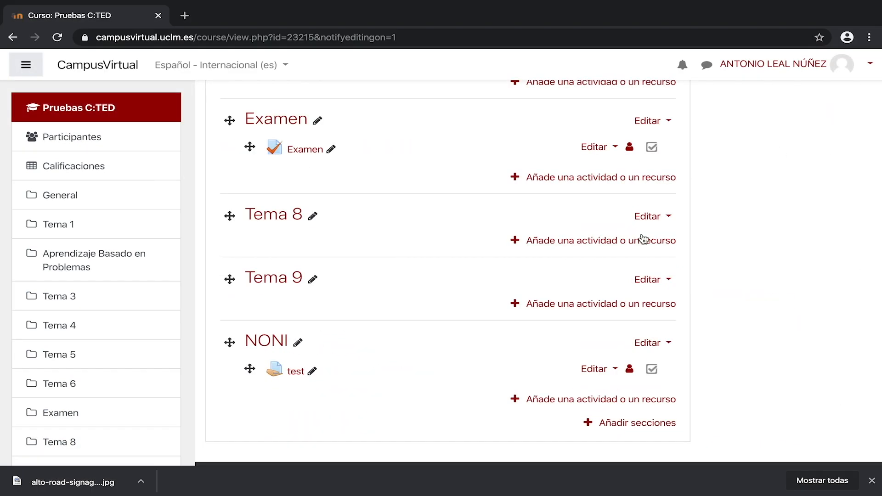
pyautogui.click(674, 241)
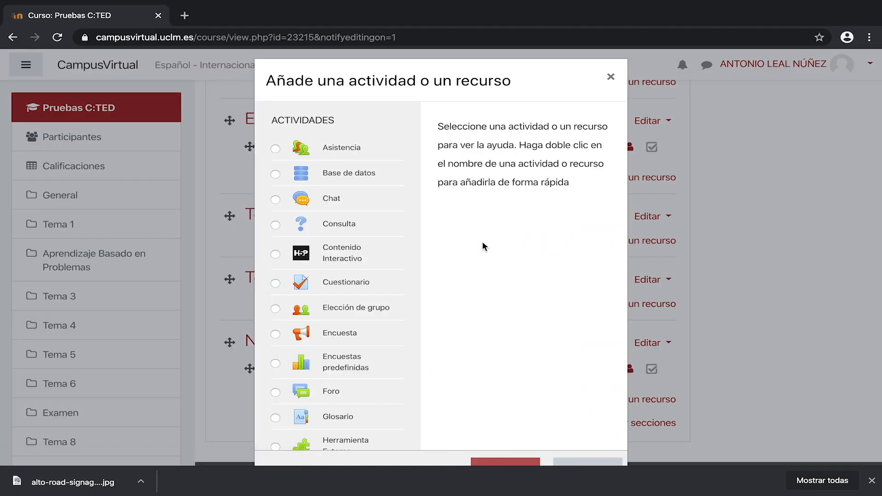
pyautogui.scroll(-1, 380, 254)
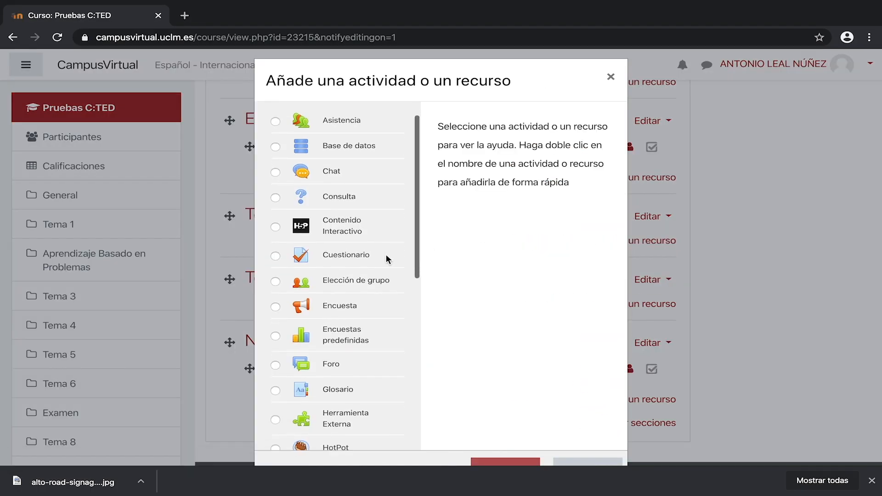
pyautogui.click(386, 255)
pyautogui.scroll(-4, 520, 345)
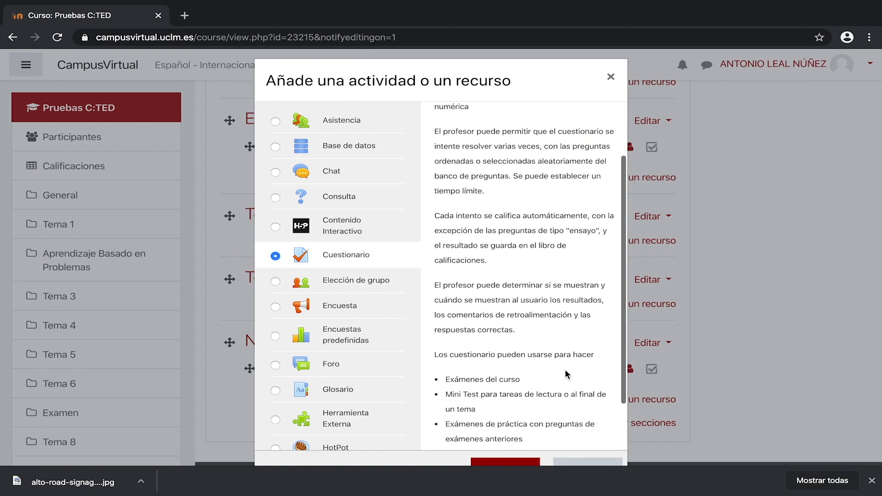
pyautogui.scroll(-1, 660, 390)
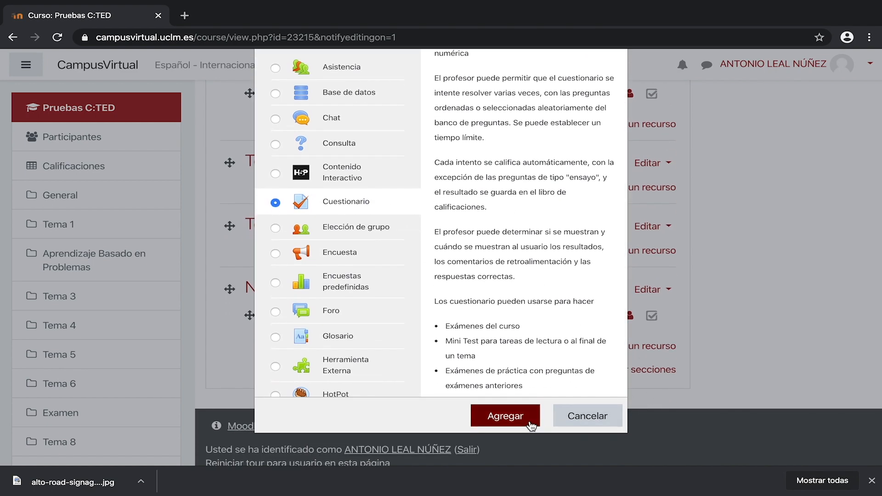
pyautogui.click(505, 416)
# Step: Name the quiz 'Examen de muestra' and give it the description 'No se permite el uso de calculadora'
pyautogui.write('Examen')
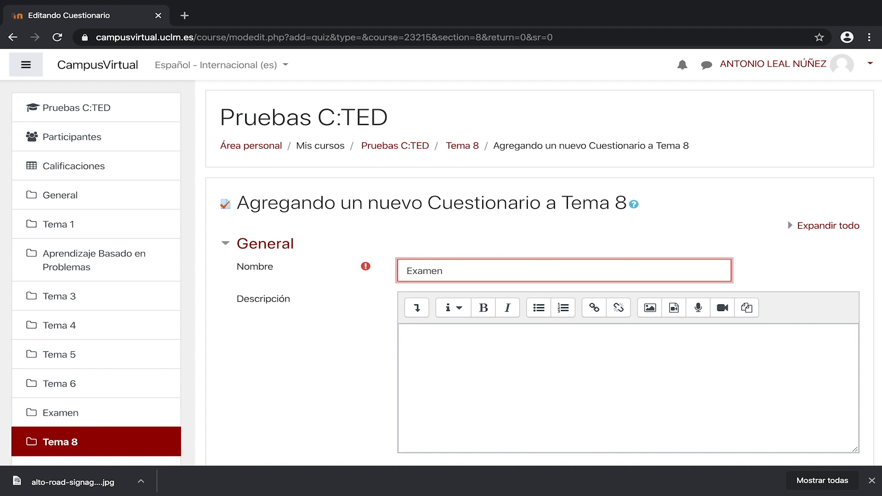
pyautogui.write(' de muestra')
pyautogui.click(433, 344)
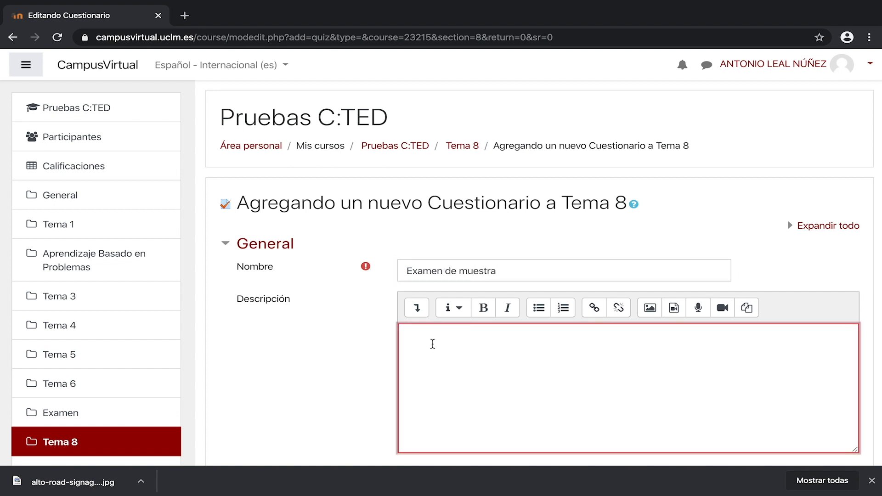
pyautogui.write('No se permite el uso de calc')
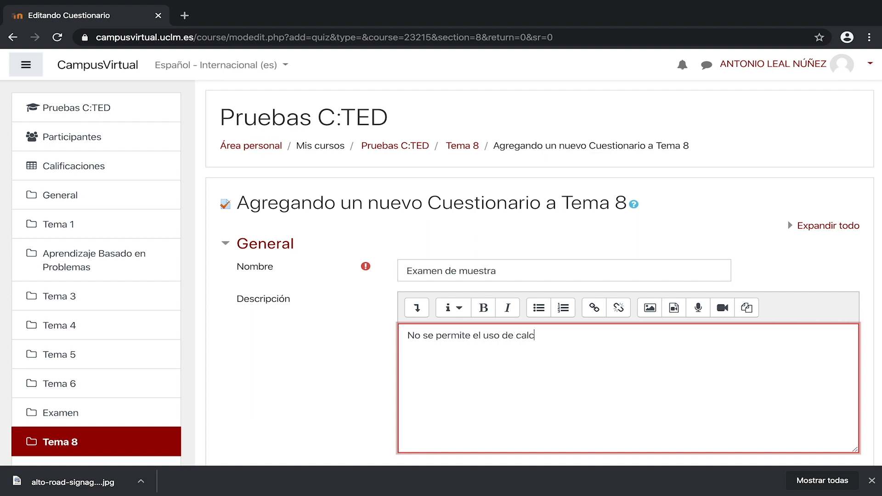
pyautogui.write('uladora')
# Step: Enable the quiz to open on 14 April 2020 and close on 16 April 2020
pyautogui.scroll(-4, 431, 344)
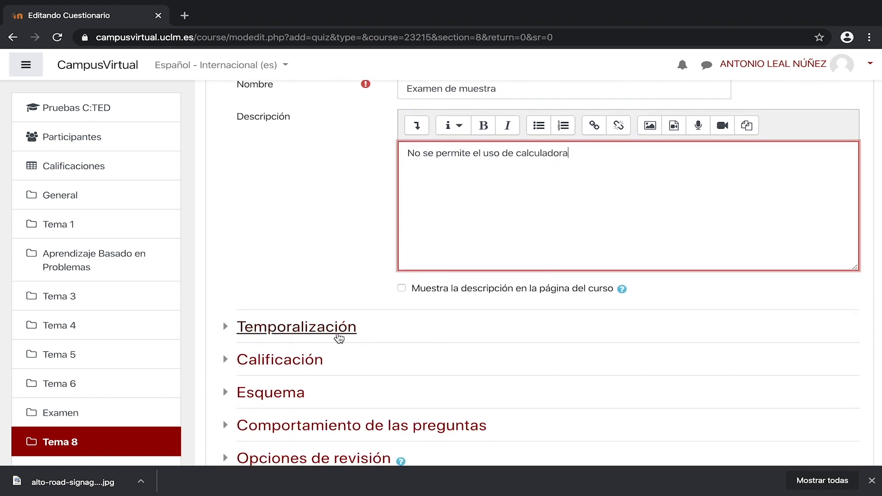
pyautogui.click(338, 336)
pyautogui.scroll(-1, 441, 331)
pyautogui.click(707, 306)
pyautogui.click(419, 306)
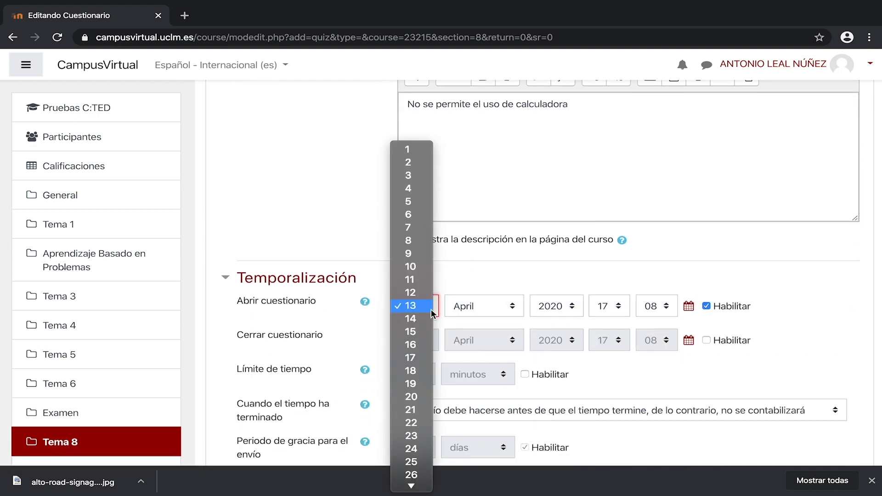
pyautogui.click(427, 322)
pyautogui.click(706, 340)
pyautogui.click(418, 340)
pyautogui.click(418, 387)
# Step: Enable a 60-minute time limit and set attempts to be submitted automatically when time runs out
pyautogui.scroll(-1, 524, 335)
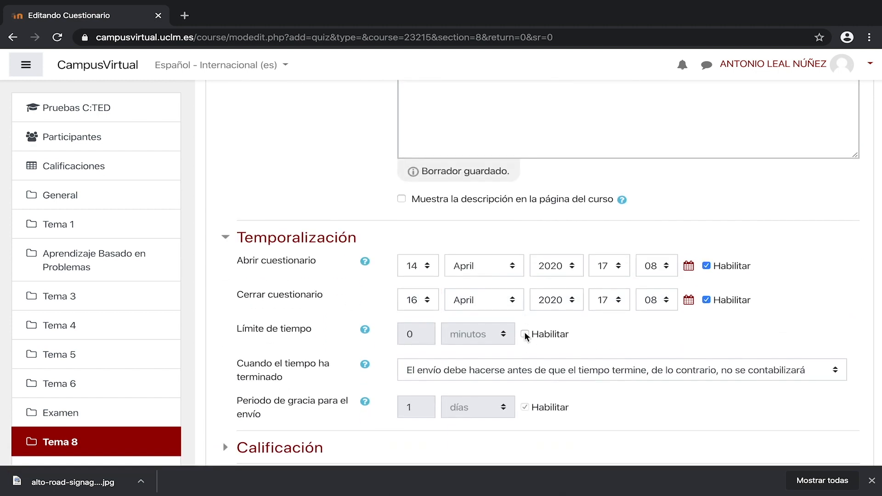
pyautogui.click(524, 334)
pyautogui.click(413, 334)
pyautogui.press('BackSpace')
pyautogui.write('60')
pyautogui.scroll(-1, 414, 335)
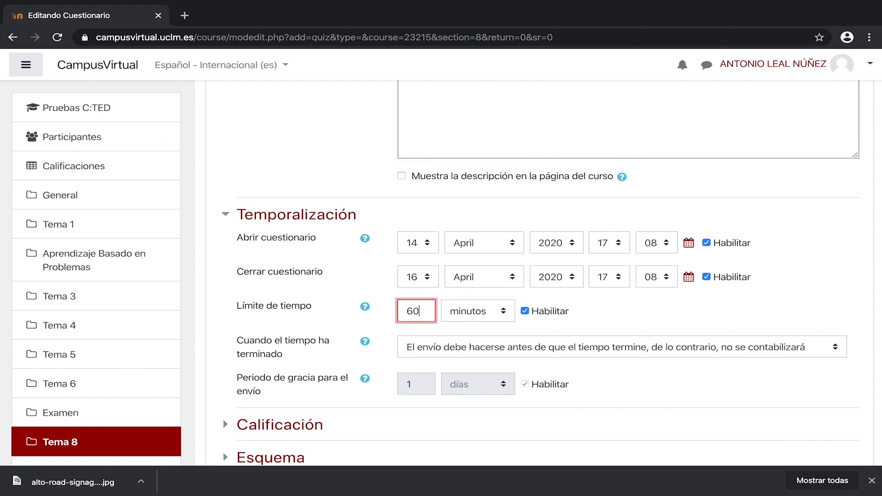
pyautogui.click(812, 347)
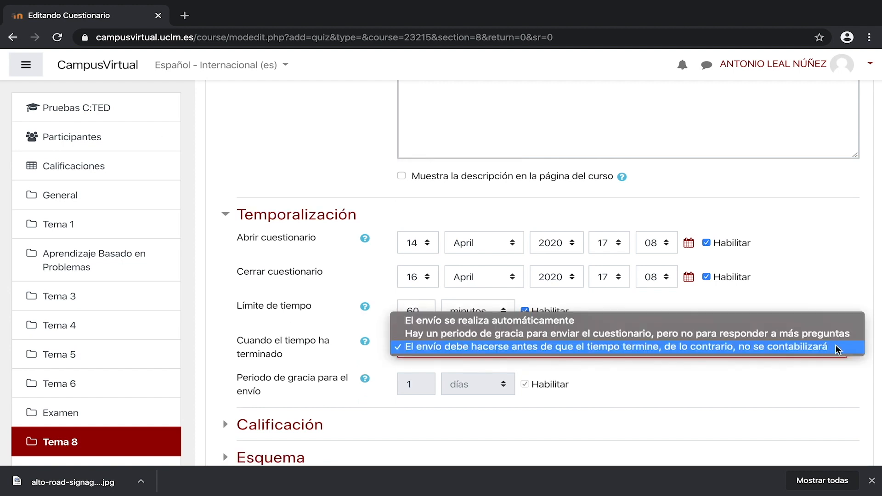
pyautogui.click(826, 324)
# Step: Set the passing grade to 5, allow 3 attempts, and choose Promedio de calificaciones as the grading method
pyautogui.scroll(-2, 745, 340)
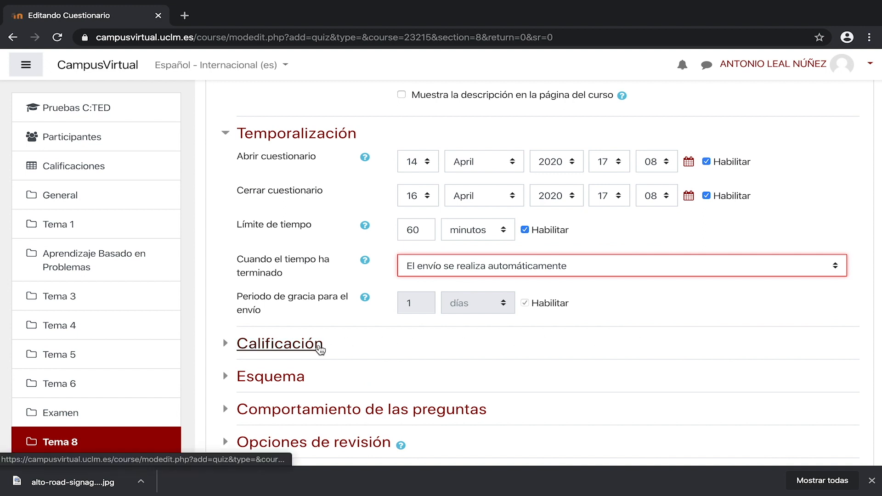
pyautogui.click(320, 348)
pyautogui.scroll(-2, 326, 260)
pyautogui.click(433, 313)
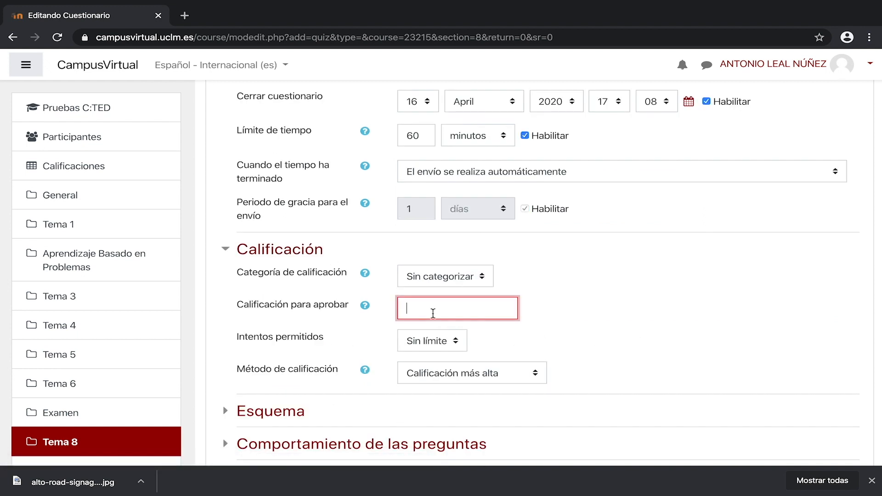
pyautogui.write('5')
pyautogui.click(458, 346)
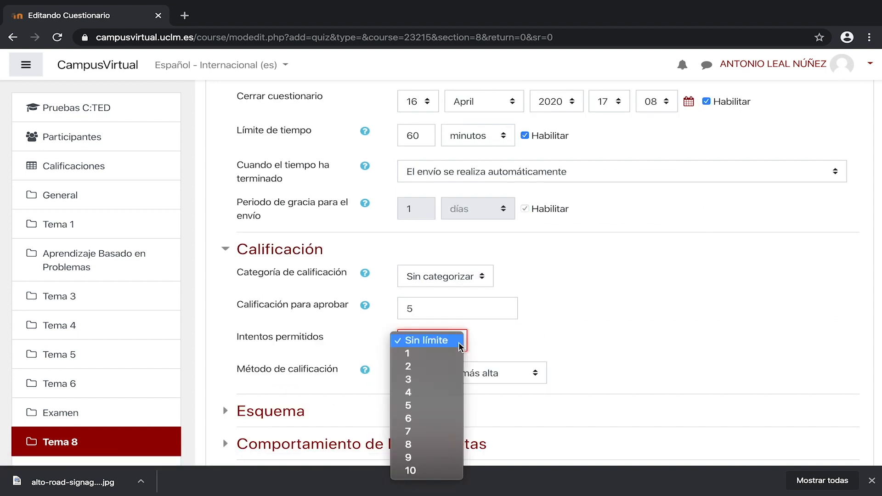
pyautogui.click(453, 378)
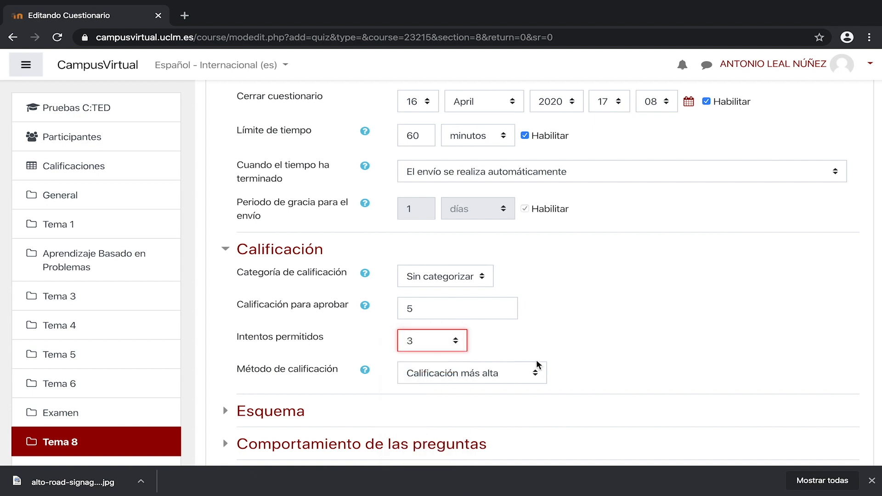
pyautogui.scroll(-2, 577, 352)
pyautogui.click(541, 313)
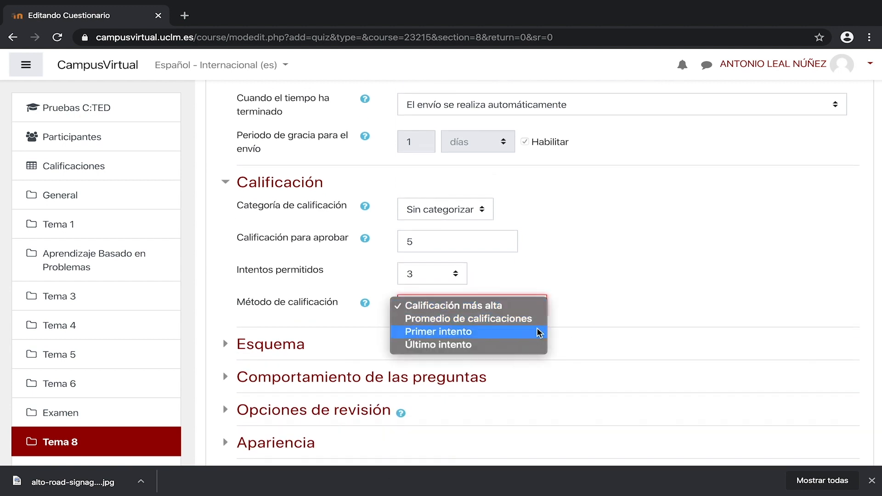
pyautogui.click(540, 320)
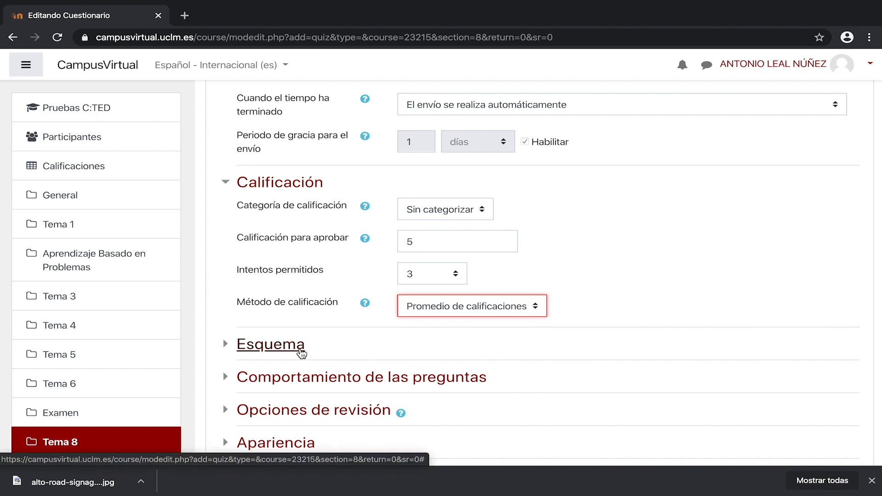
# Step: Set the quiz layout to a new page every 2 preguntas and keep Libre navigation
pyautogui.click(301, 353)
pyautogui.scroll(-2, 676, 346)
pyautogui.click(554, 305)
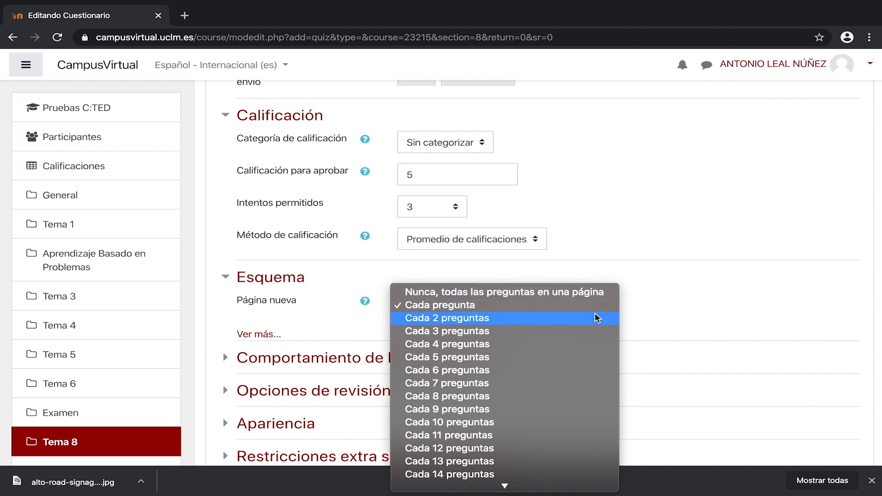
pyautogui.click(597, 318)
pyautogui.click(273, 334)
pyautogui.click(456, 341)
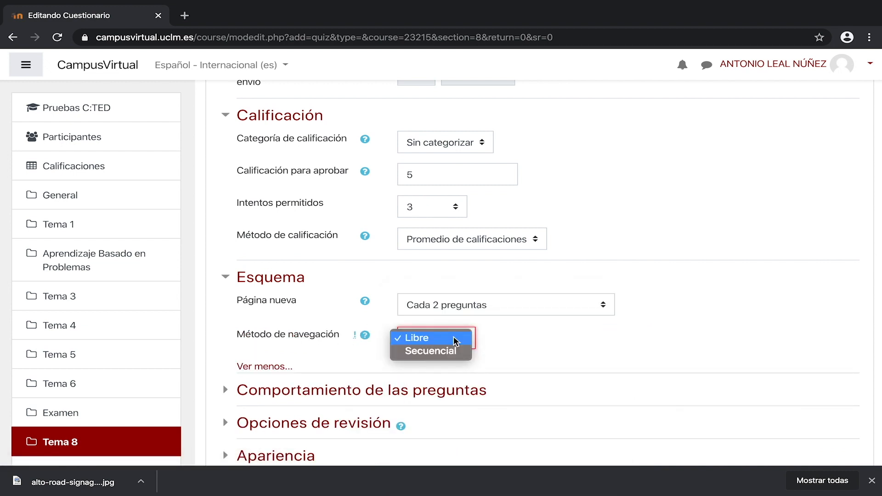
pyautogui.click(456, 341)
pyautogui.scroll(-2, 510, 338)
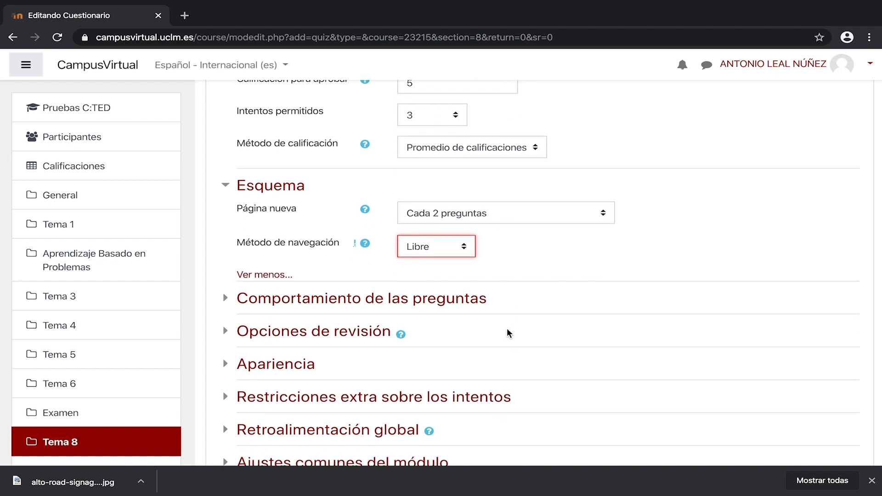
# Step: Expand the question behaviour settings, set answer shuffling to Sí and question behaviour to Retroalimentación diferida
pyautogui.click(480, 302)
pyautogui.click(433, 329)
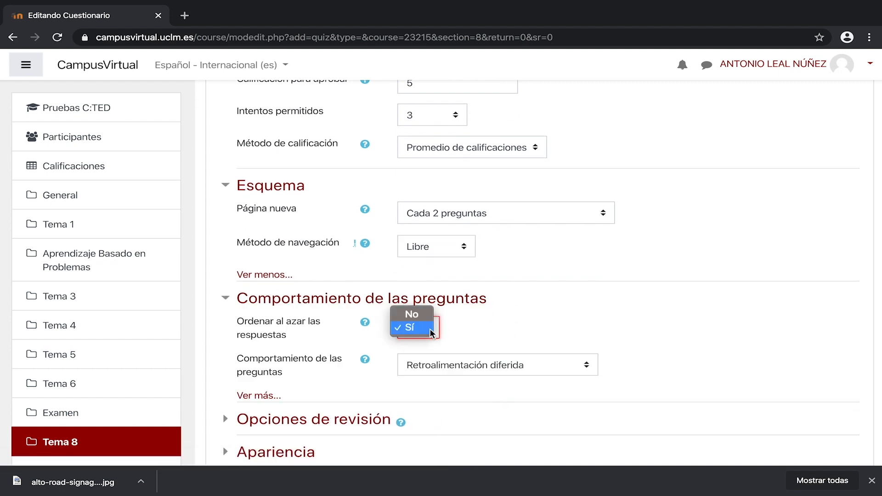
pyautogui.click(432, 328)
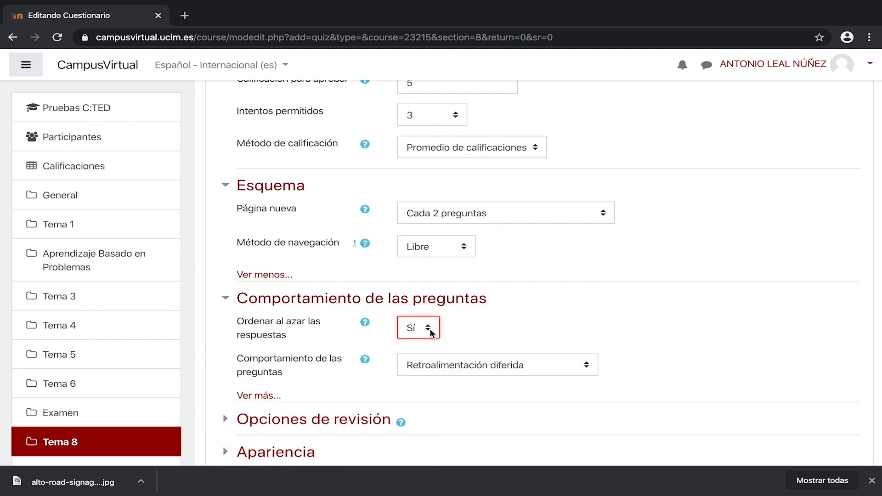
pyautogui.click(593, 369)
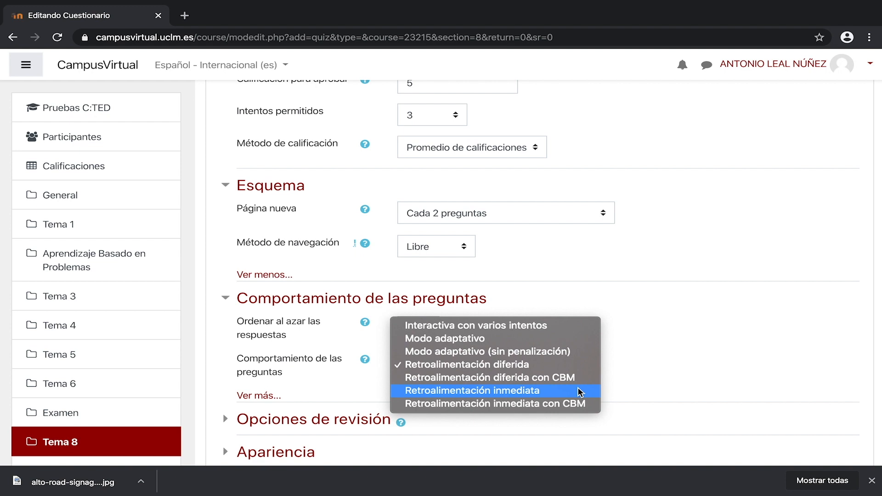
pyautogui.click(580, 365)
# Step: Expand the review options and examine the four review-timing columns and their checkboxes
pyautogui.scroll(-3, 636, 343)
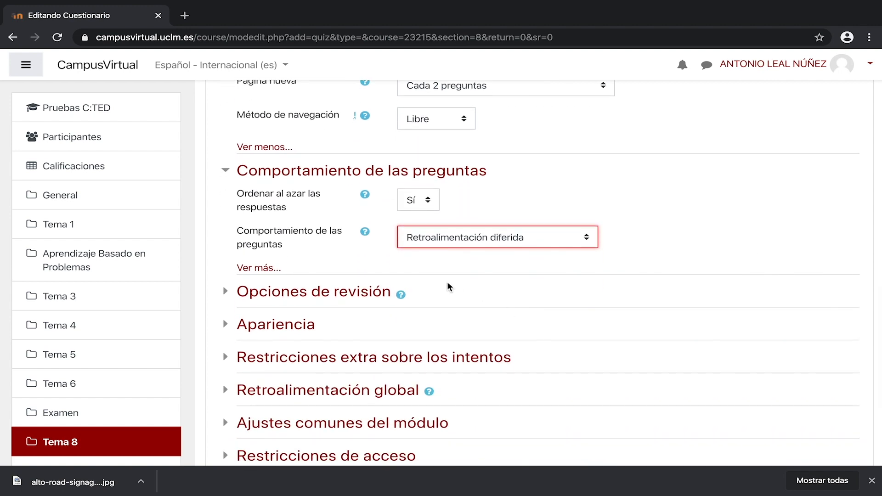
pyautogui.click(377, 298)
pyautogui.scroll(-2, 377, 301)
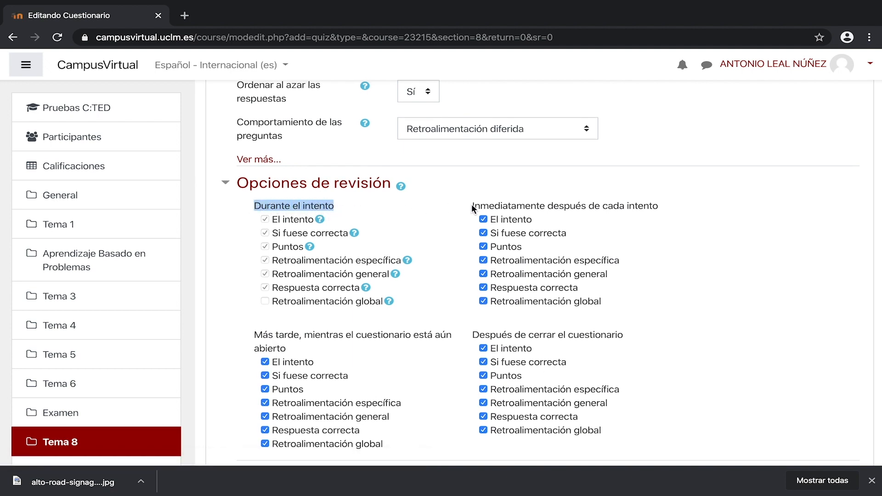
pyautogui.moveTo(471, 204); pyautogui.dragTo(657, 204)
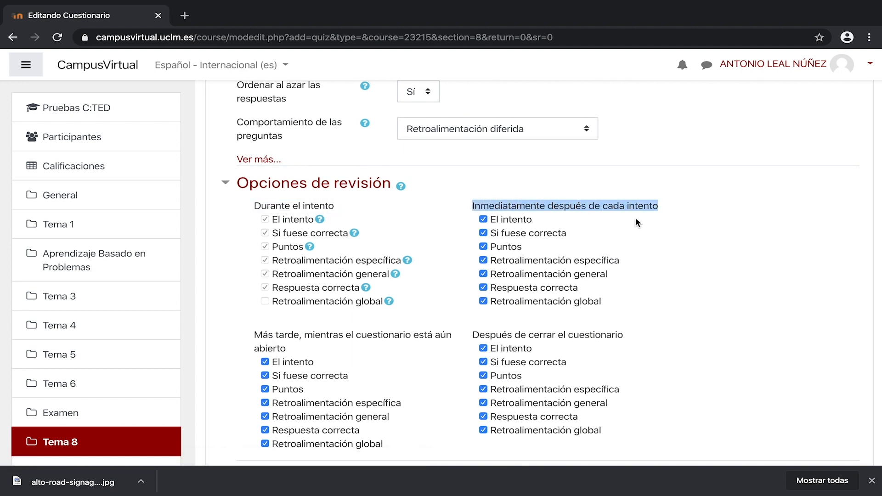
pyautogui.moveTo(247, 334); pyautogui.dragTo(308, 346)
pyautogui.moveTo(472, 334); pyautogui.dragTo(583, 332)
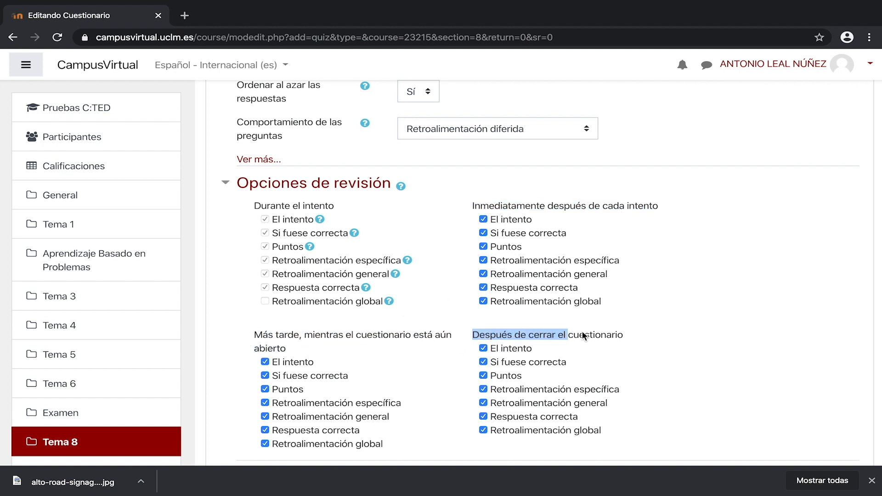
pyautogui.scroll(-7, 633, 335)
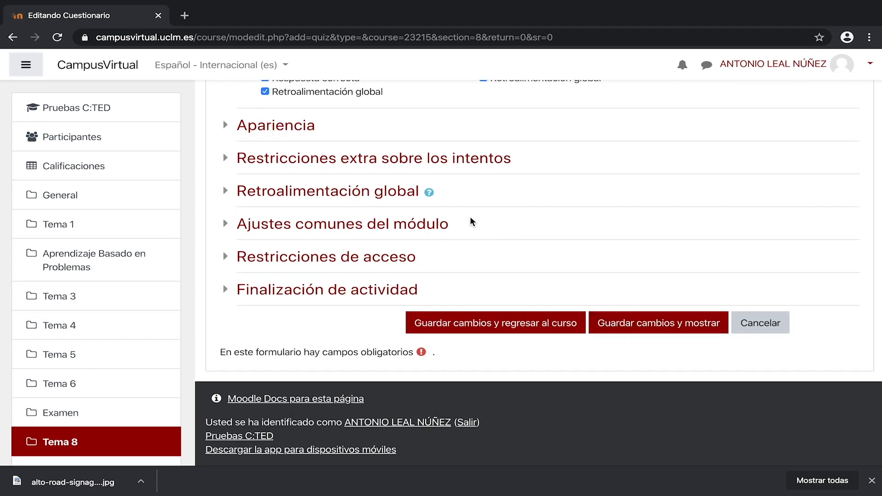
# Step: Set the quiz to show a small user image (Imagen pequeña) and expand the extra appearance options
pyautogui.click(295, 124)
pyautogui.click(478, 159)
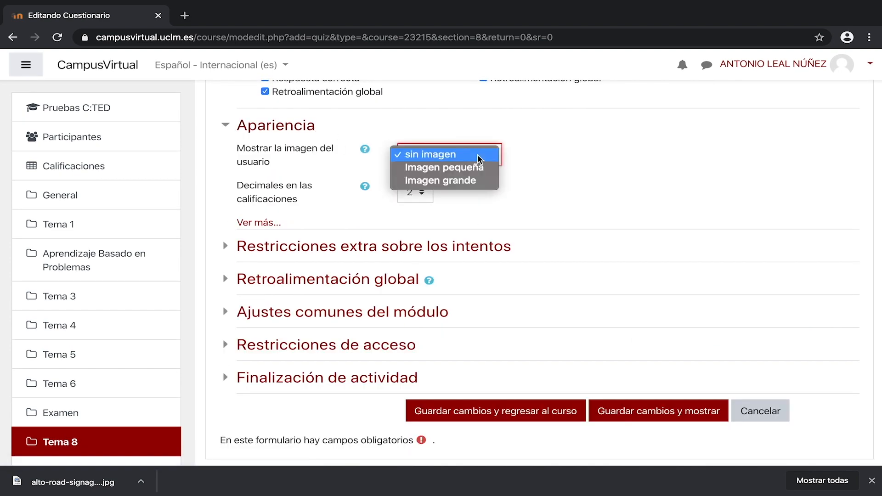
pyautogui.click(479, 168)
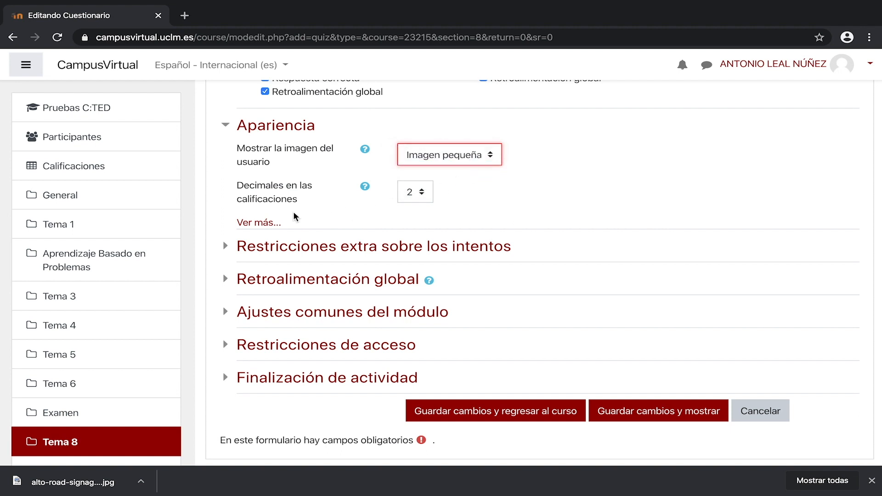
pyautogui.click(269, 223)
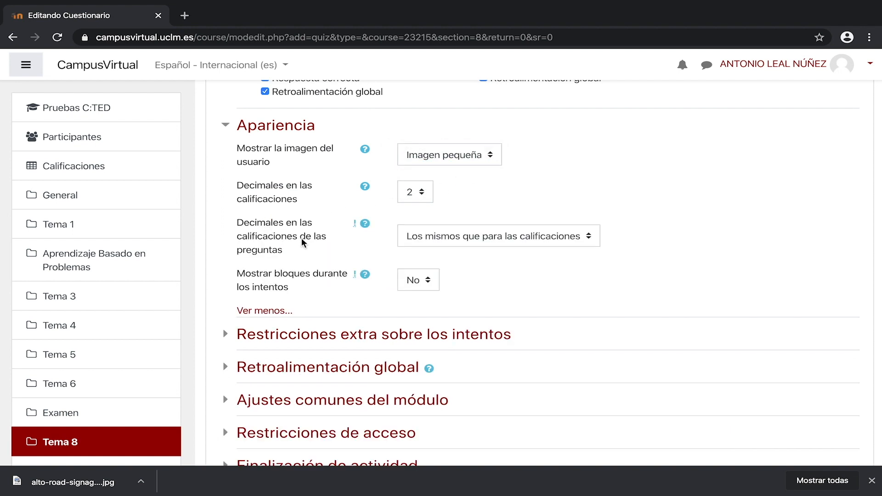
pyautogui.click(523, 244)
pyautogui.click(523, 243)
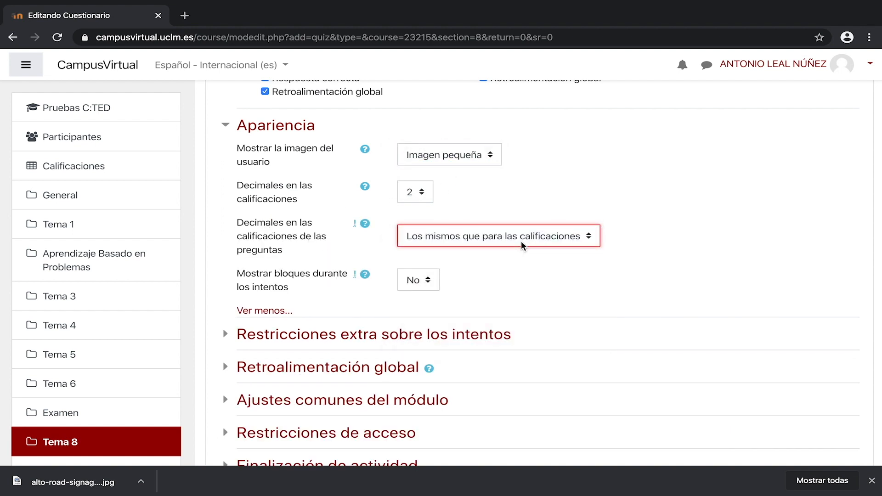
pyautogui.scroll(-2, 590, 275)
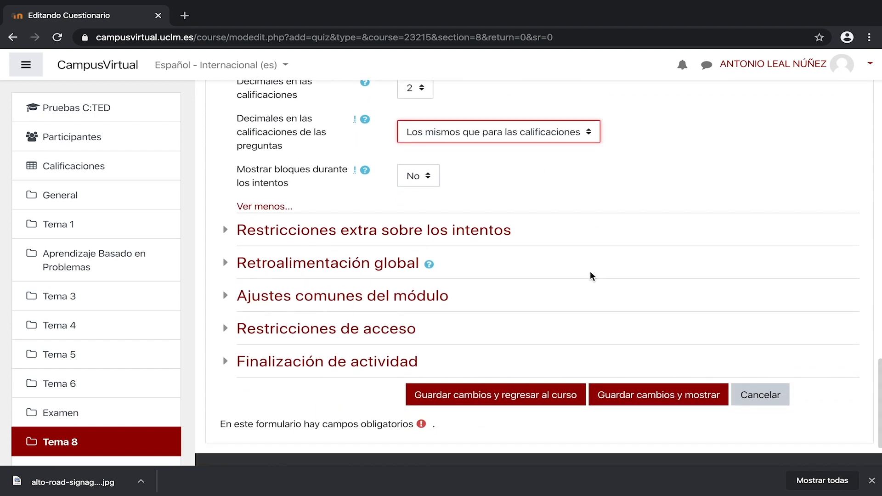
# Step: Enable and enforce a 10-minute delay between the first and second attempts
pyautogui.click(505, 232)
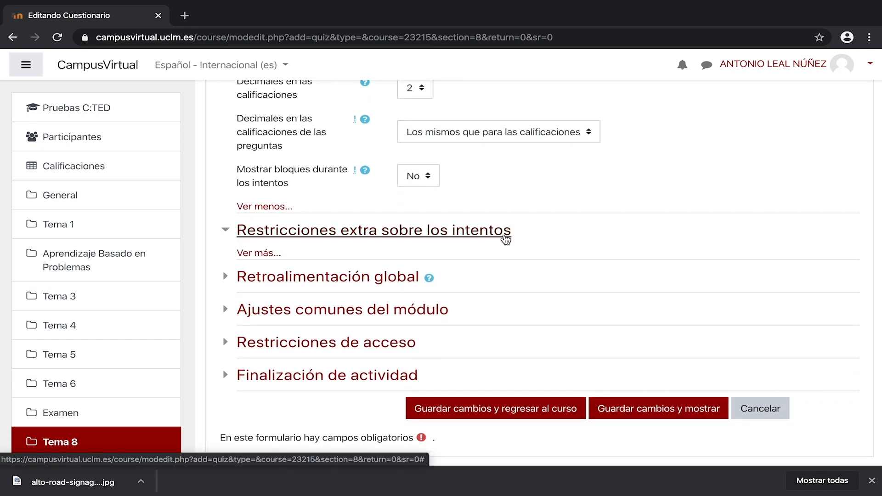
pyautogui.click(276, 254)
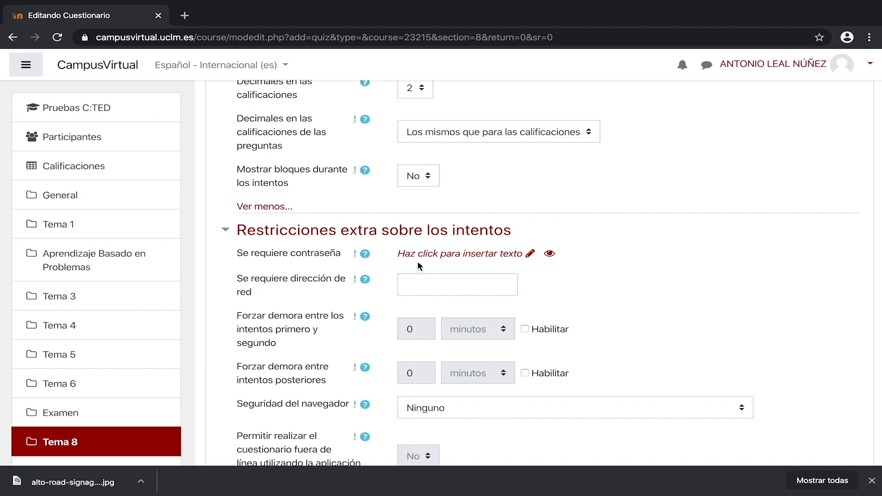
pyautogui.scroll(-1, 429, 259)
pyautogui.moveTo(237, 252); pyautogui.dragTo(280, 265)
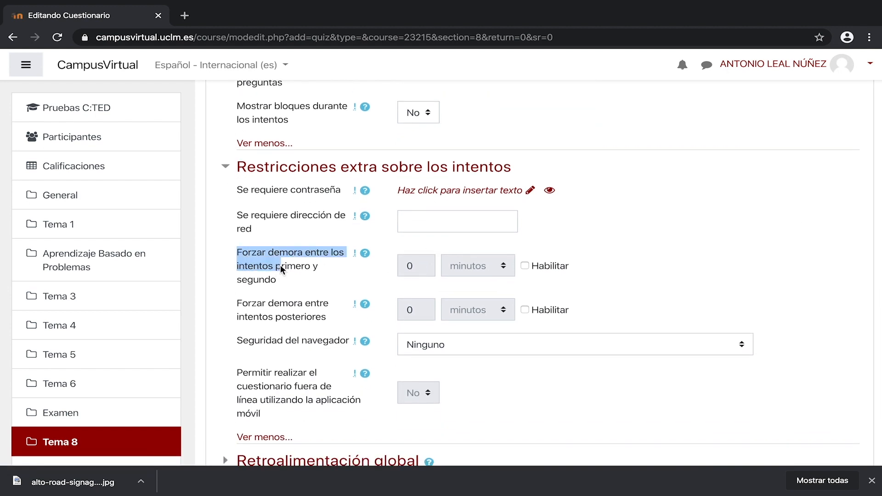
pyautogui.click(525, 266)
pyautogui.click(426, 266)
pyautogui.press('BackSpace')
pyautogui.write('1')
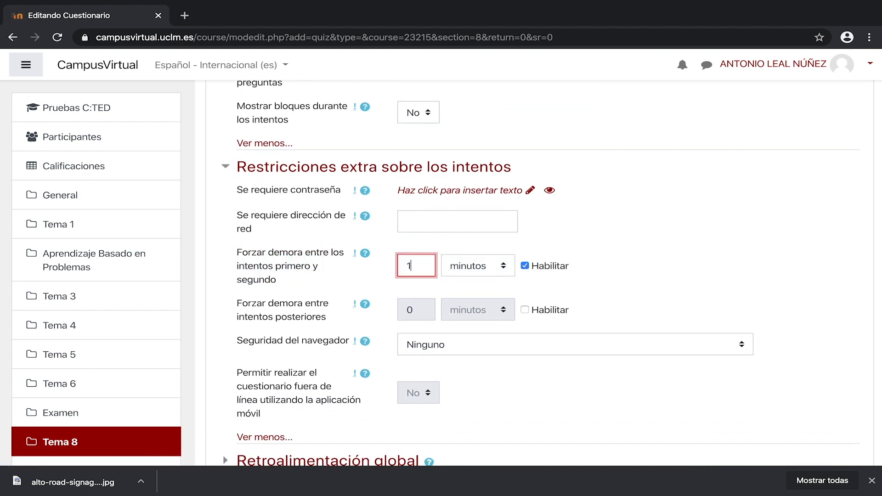
pyautogui.write('0')
pyautogui.click(616, 271)
# Step: Add Enhorabuena as the overall feedback comment for the 100% grade boundary
pyautogui.scroll(-2, 617, 271)
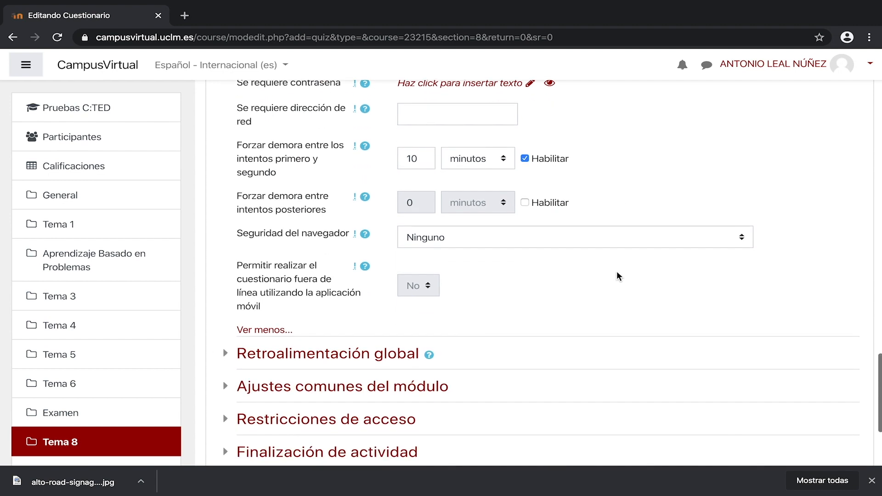
pyautogui.scroll(-3, 618, 272)
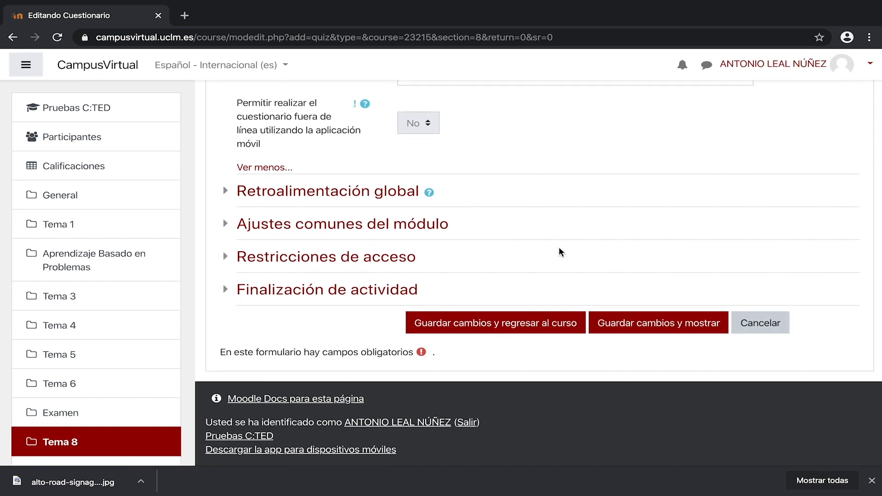
pyautogui.click(416, 197)
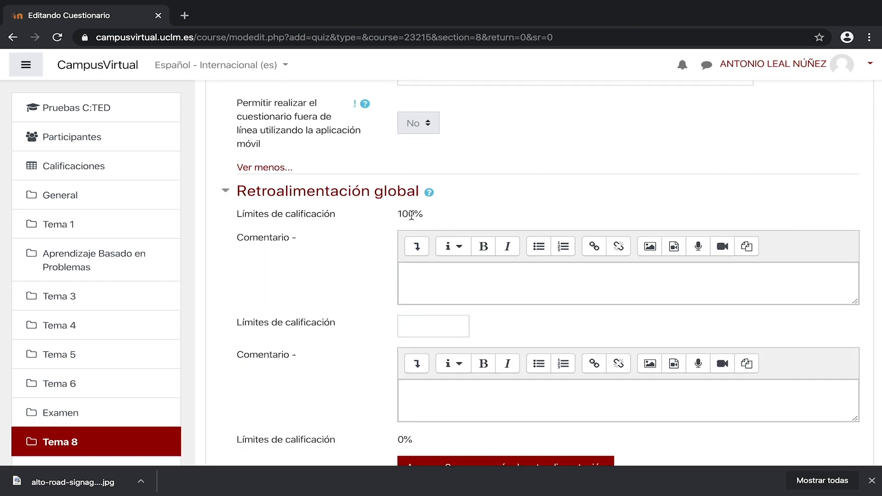
pyautogui.click(427, 282)
pyautogui.write('Enhorabuena')
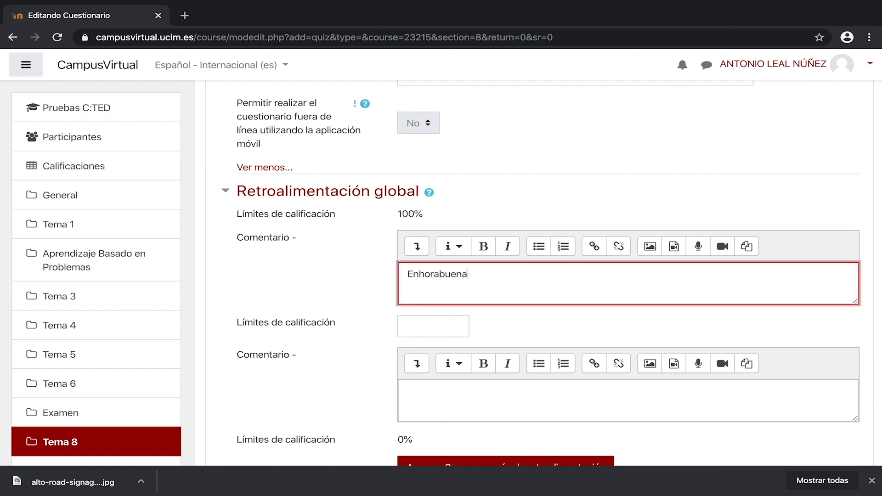
# Step: Expand the common module settings and access restrictions and review their availability and restriction options
pyautogui.scroll(-5, 520, 296)
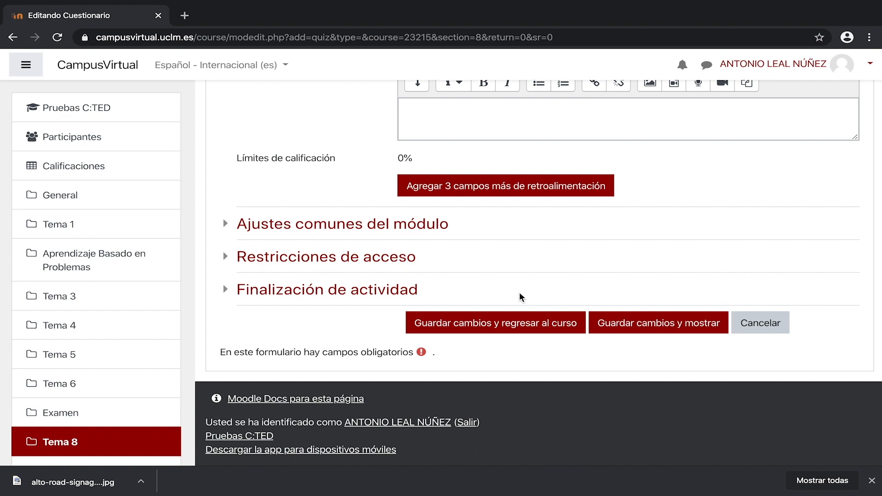
pyautogui.click(448, 225)
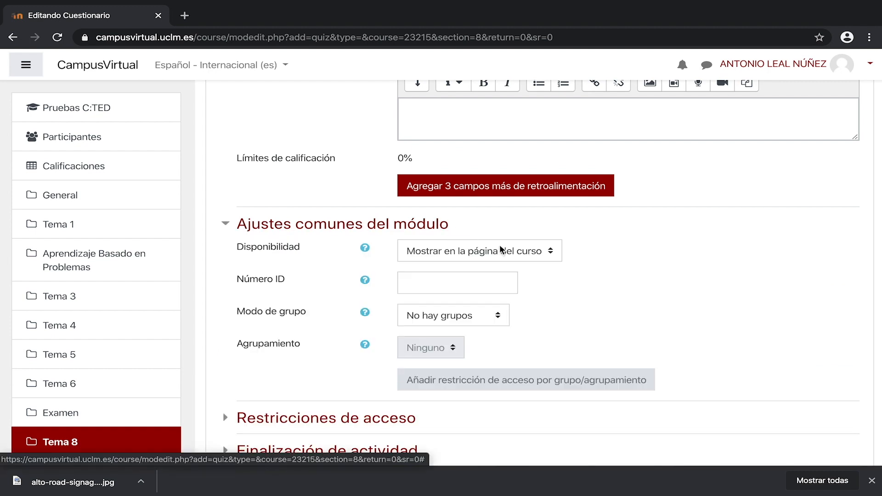
pyautogui.click(552, 255)
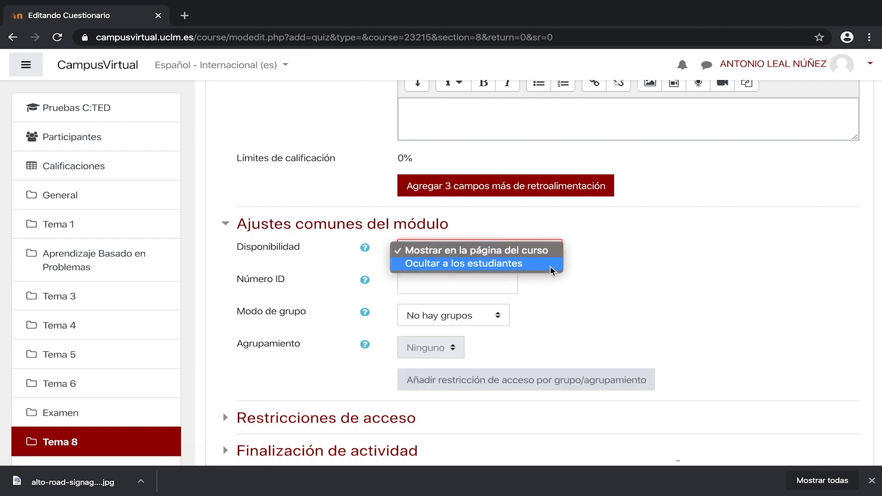
pyautogui.click(555, 254)
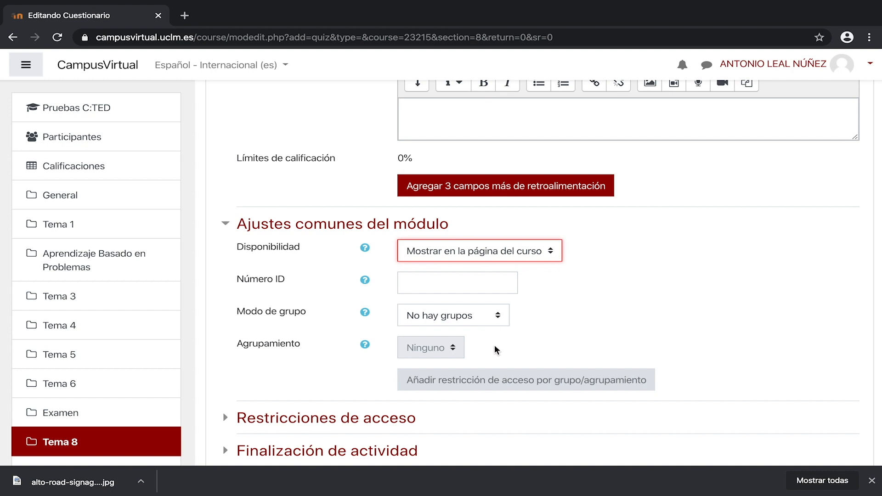
pyautogui.scroll(-3, 496, 350)
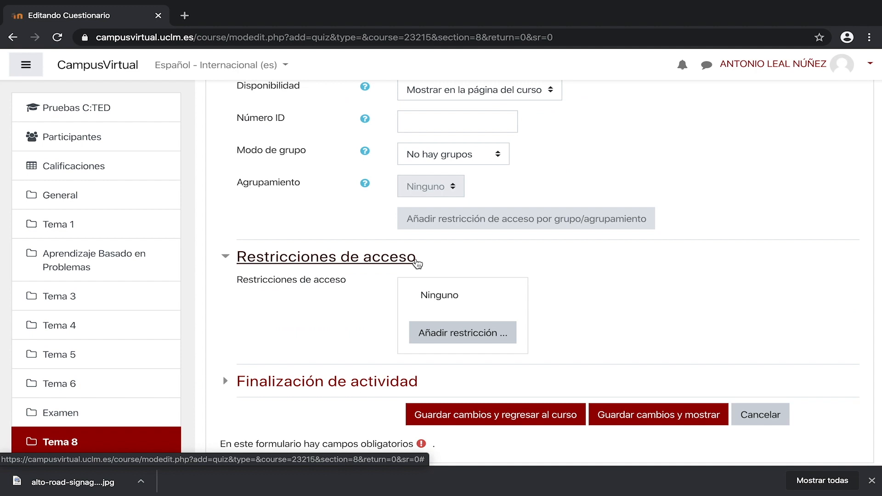
pyautogui.click(513, 339)
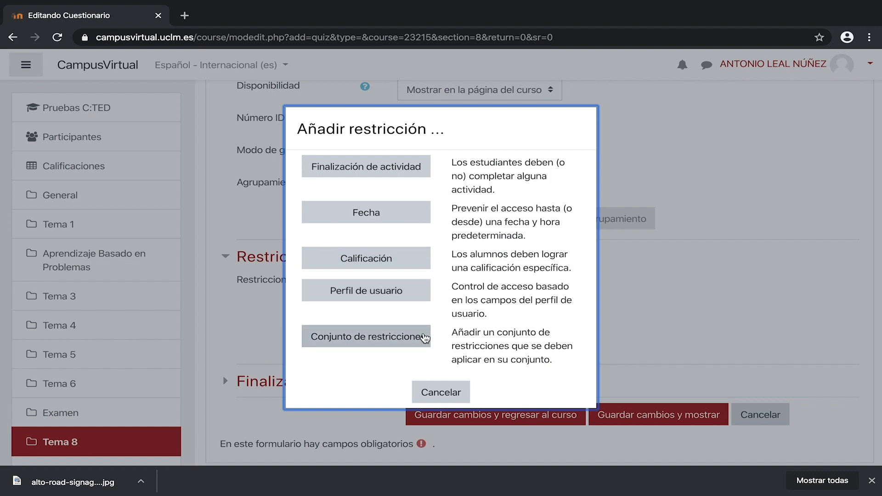
pyautogui.click(468, 394)
# Step: Set activity completion to require viewing and receiving a grade, and save and display the quiz
pyautogui.scroll(-2, 468, 390)
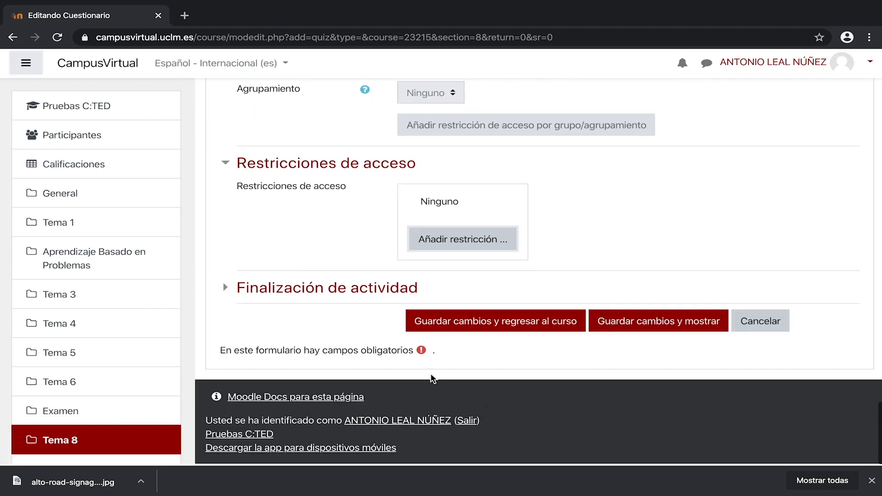
pyautogui.click(463, 289)
pyautogui.scroll(-2, 574, 283)
pyautogui.click(760, 252)
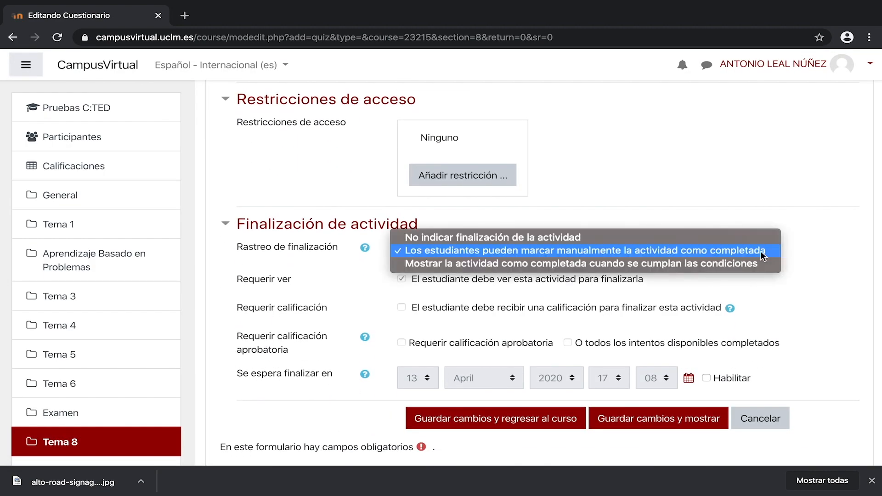
pyautogui.click(759, 265)
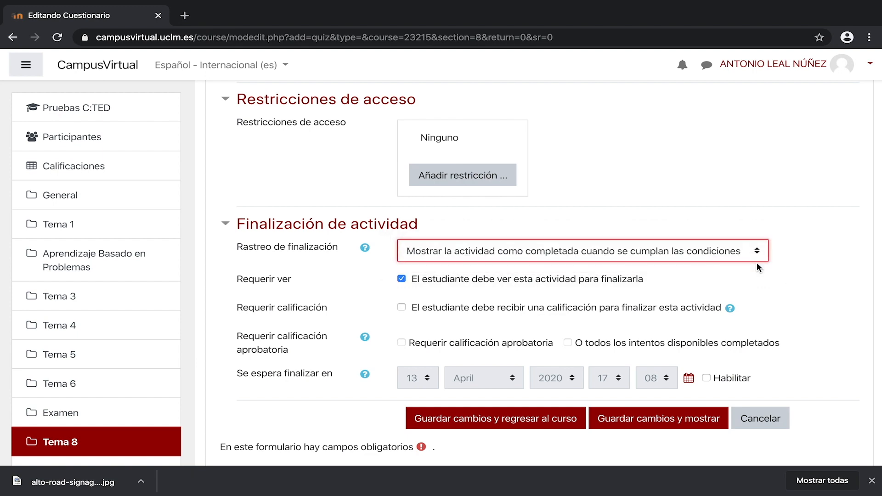
pyautogui.click(402, 307)
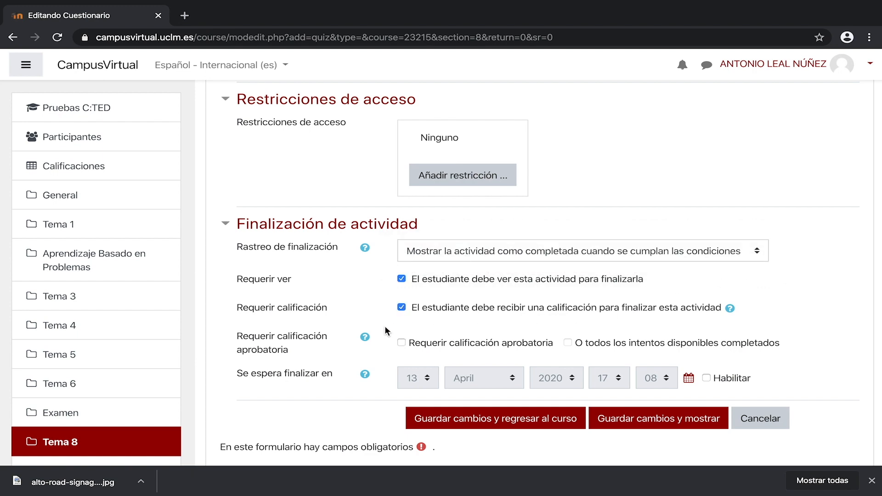
pyautogui.scroll(-3, 384, 326)
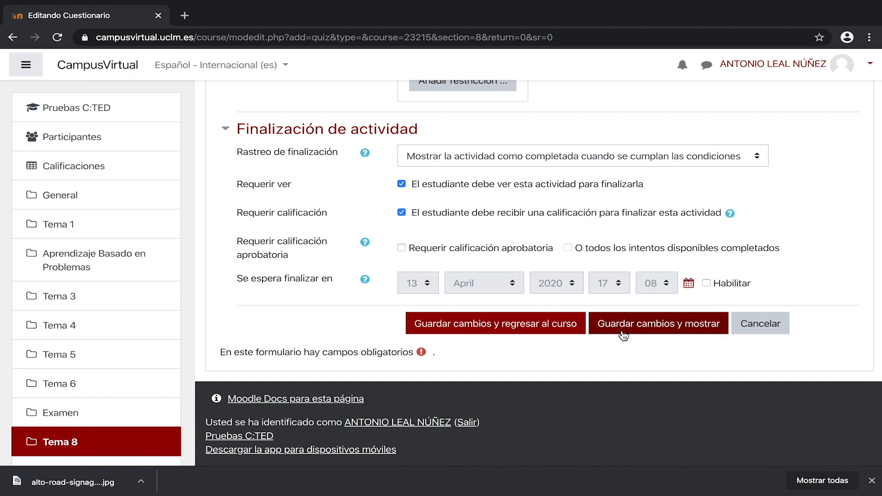
pyautogui.click(623, 327)
# Step: Open the quiz for editing and add 5 random questions from the Preguntas fáciles category
pyautogui.scroll(-1, 644, 363)
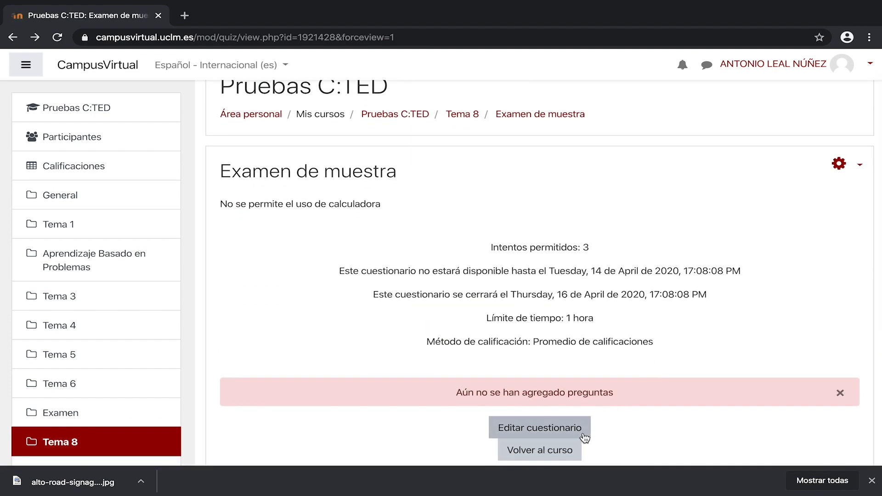
pyautogui.click(516, 430)
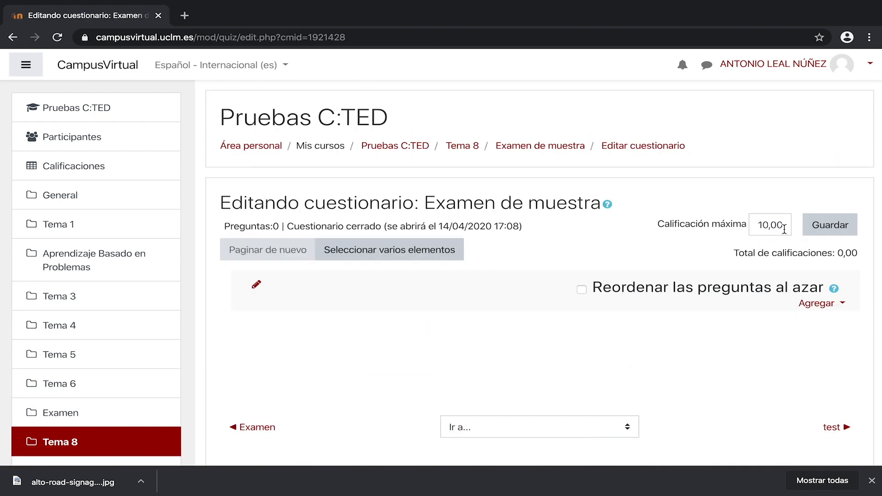
pyautogui.doubleClick(785, 228)
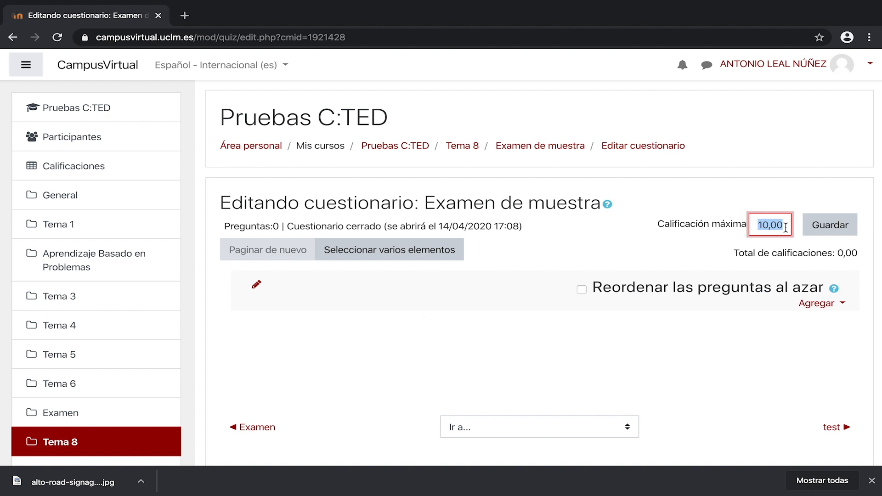
pyautogui.click(843, 304)
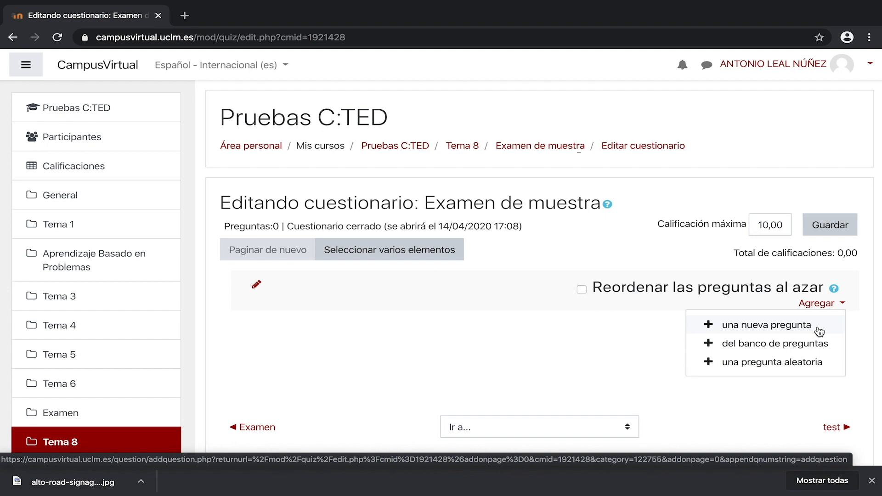
pyautogui.click(826, 364)
pyautogui.click(519, 166)
pyautogui.click(495, 187)
pyautogui.click(349, 224)
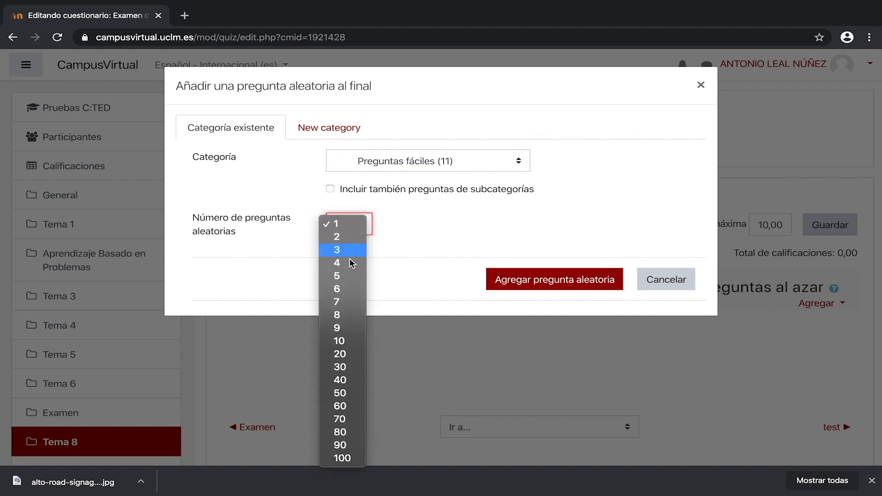
pyautogui.click(340, 276)
pyautogui.click(488, 287)
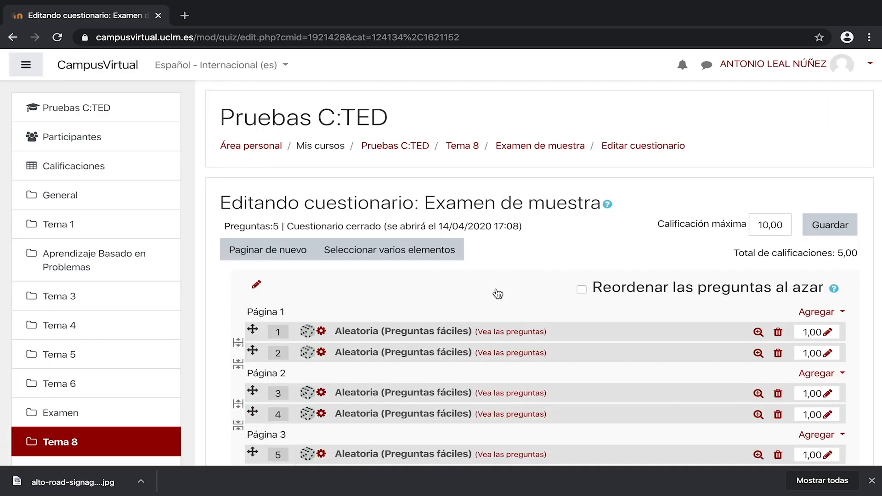
# Step: Add Pregunta 3, Pregunta 1 and Pregunta 5 from the question bank to page 1 of the quiz
pyautogui.click(823, 312)
pyautogui.click(832, 354)
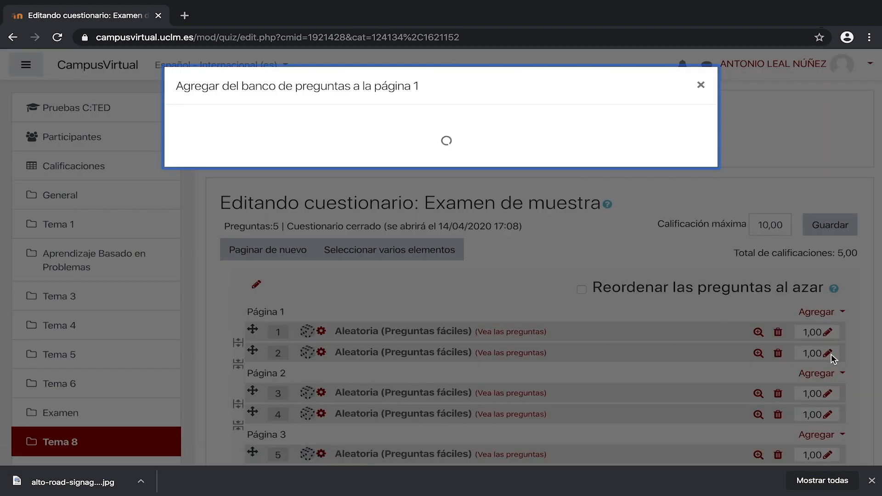
pyautogui.click(199, 245)
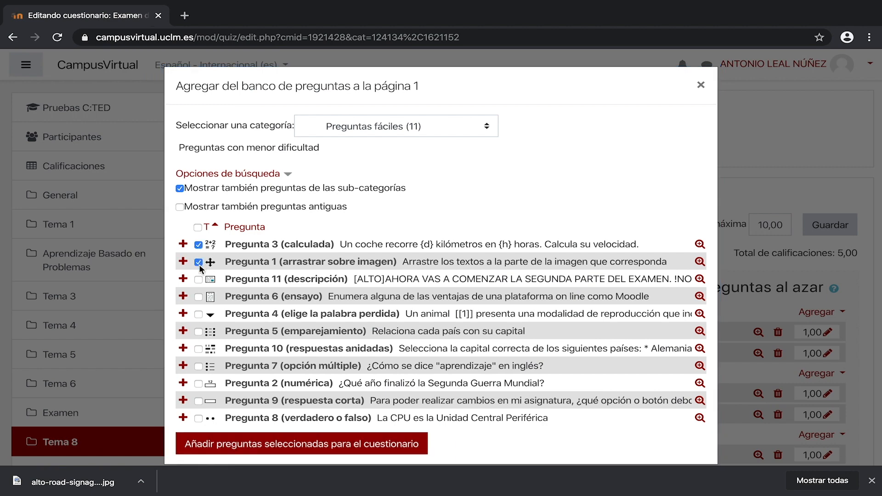
pyautogui.click(419, 448)
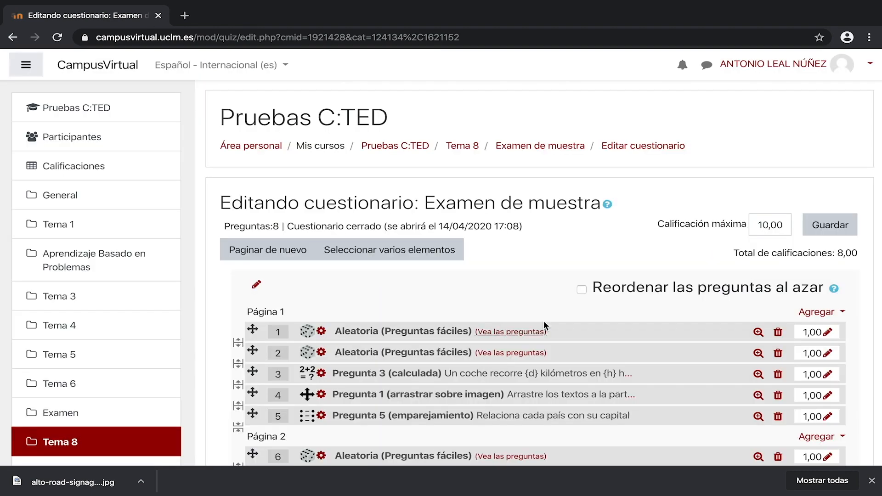
# Step: Enable random reordering of the quiz questions
pyautogui.click(582, 282)
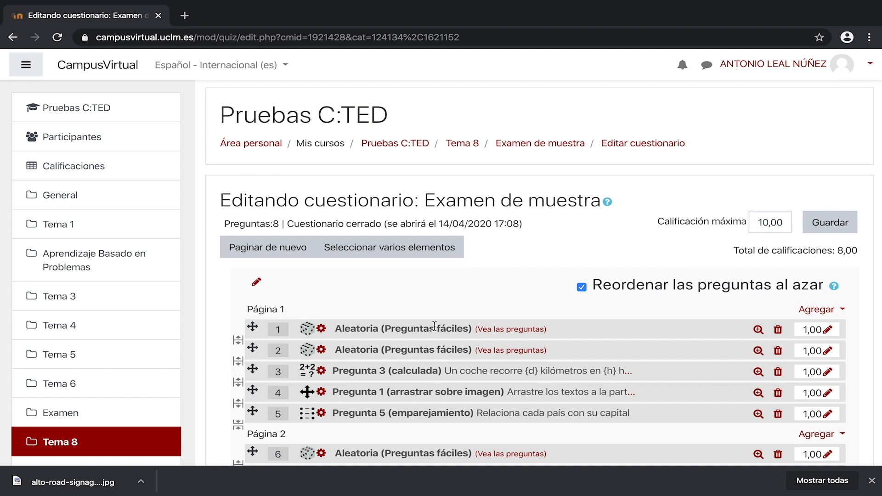
pyautogui.moveTo(253, 327)
pyautogui.mouseDown()
pyautogui.moveTo(252, 354)
pyautogui.moveTo(252, 333)
pyautogui.mouseUp()
# Step: Move the matching question Pregunta 5 above Pregunta 1, then delete it from the quiz
pyautogui.moveTo(252, 412); pyautogui.dragTo(252, 390)
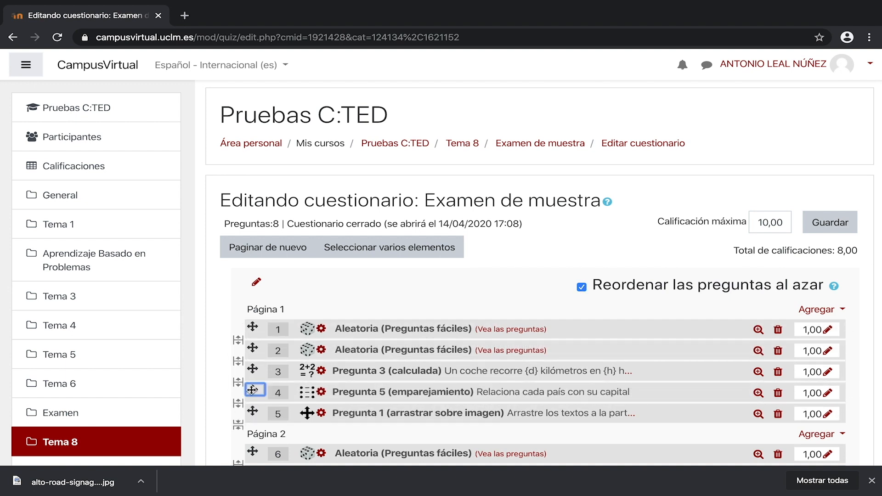
pyautogui.click(779, 394)
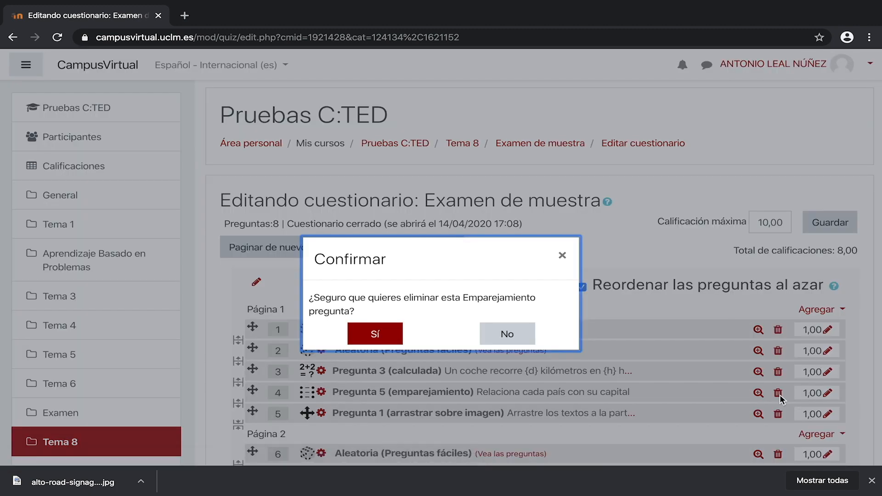
pyautogui.click(390, 341)
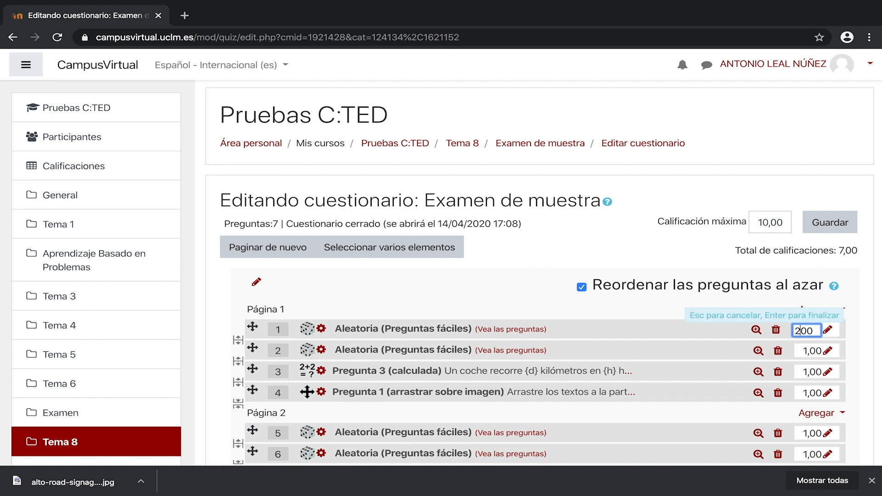
# Step: Set the first random question's mark to 2,00
pyautogui.press('Return')
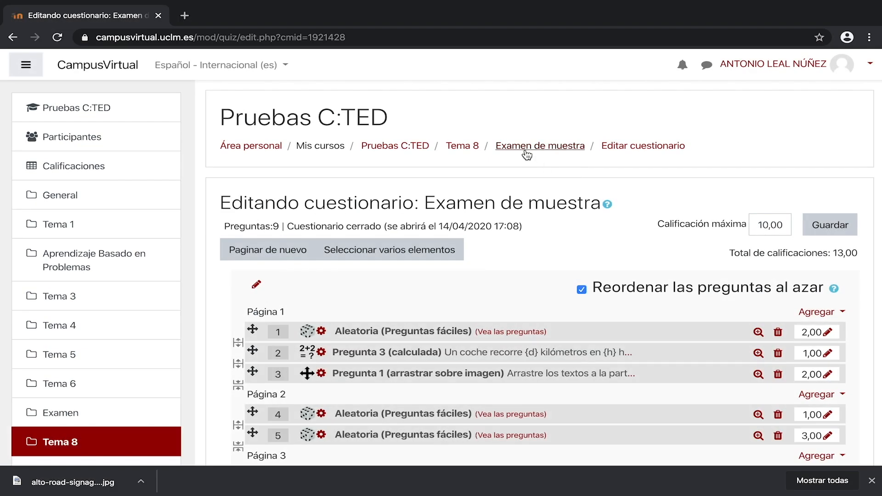
# Step: Start a preview of the Examen de muestra quiz and scroll through its first page of questions
pyautogui.click(527, 151)
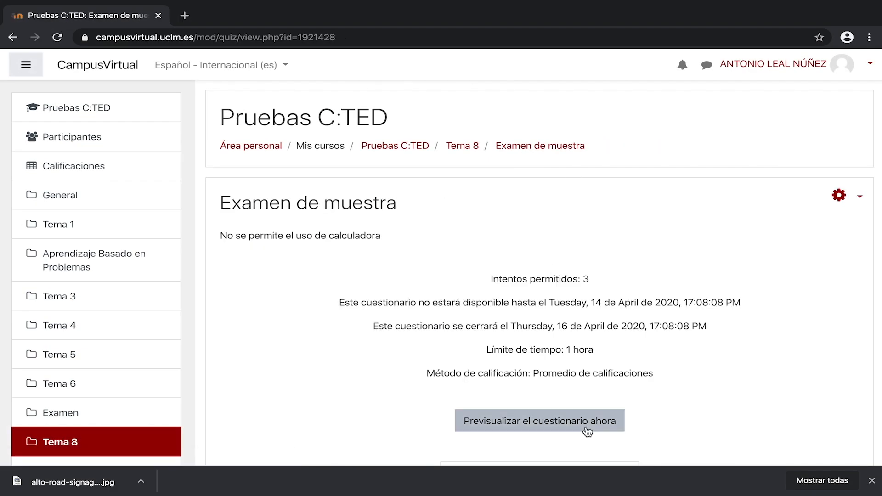
pyautogui.click(587, 430)
pyautogui.click(422, 334)
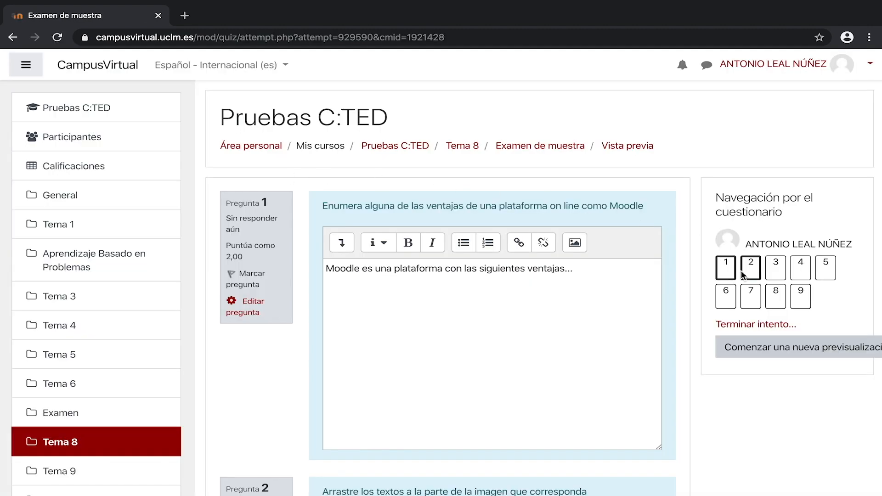
pyautogui.scroll(-8, 682, 340)
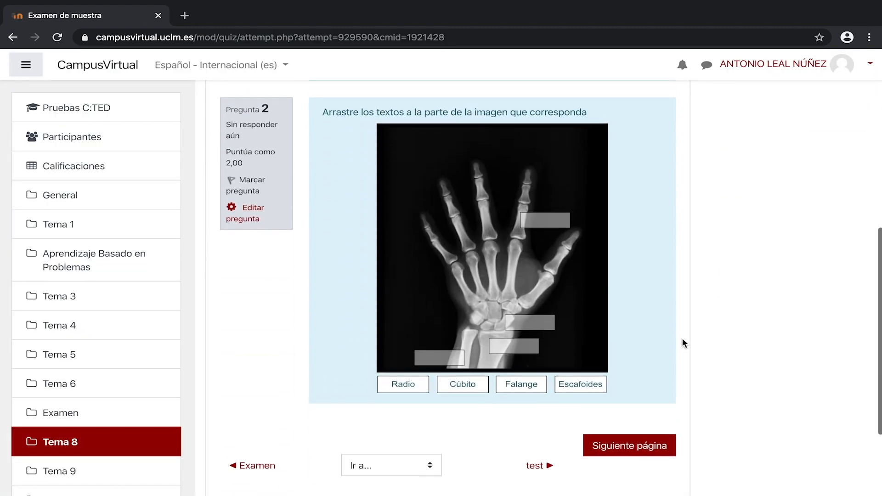
pyautogui.scroll(-2, 683, 342)
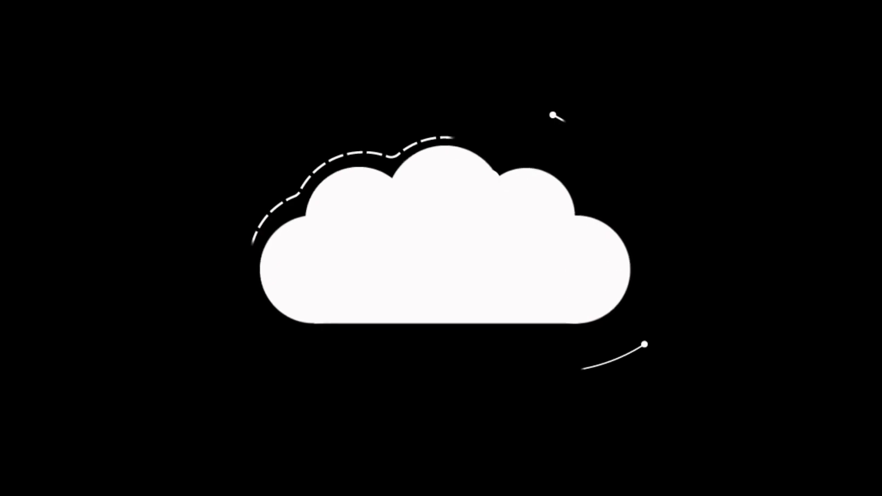